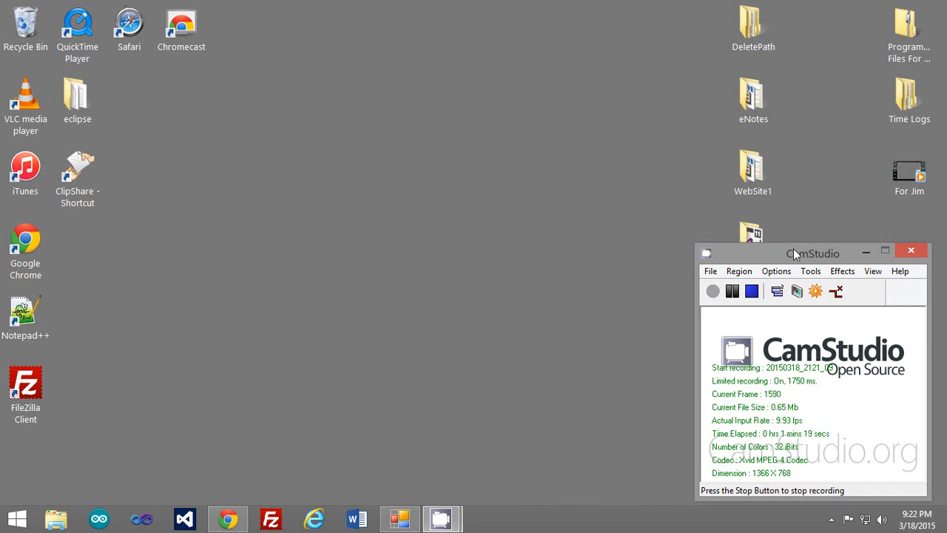
# Move the CamStudio window to the top-right corner of the desktop.
pyautogui.moveTo(793, 254); pyautogui.dragTo(811, 33)
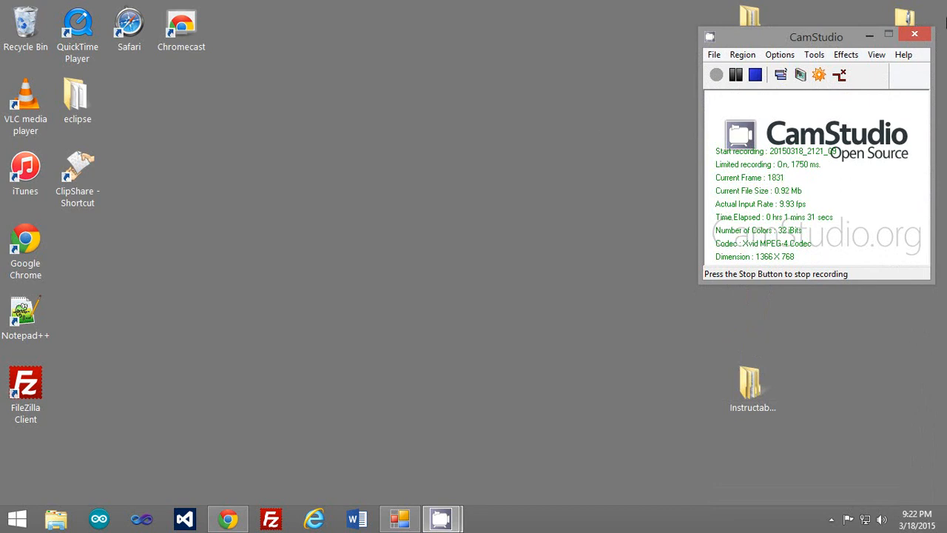
# Search for 'programs', open Programs and Features, and shift its window slightly left.
pyautogui.moveTo(944, 22)
pyautogui.click(918, 127)
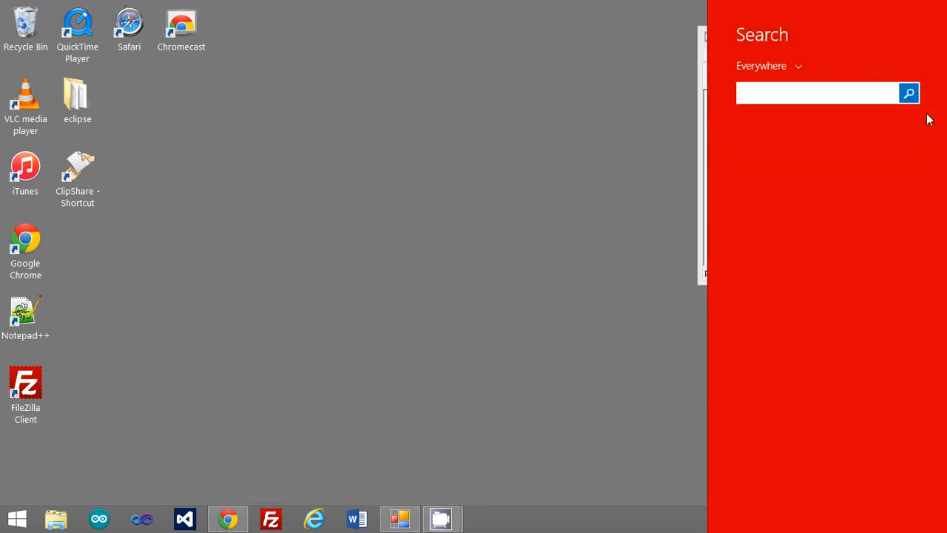
pyautogui.write('prog')
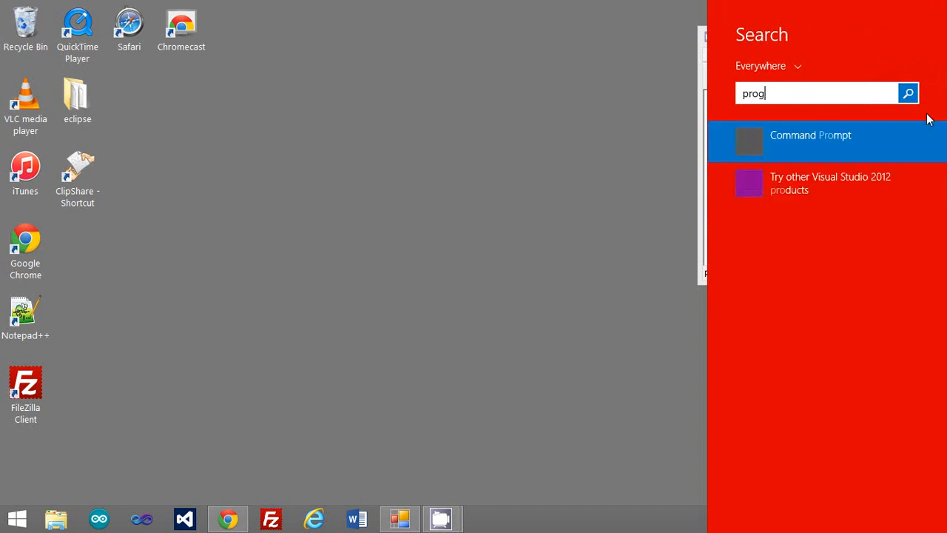
pyautogui.write('rams')
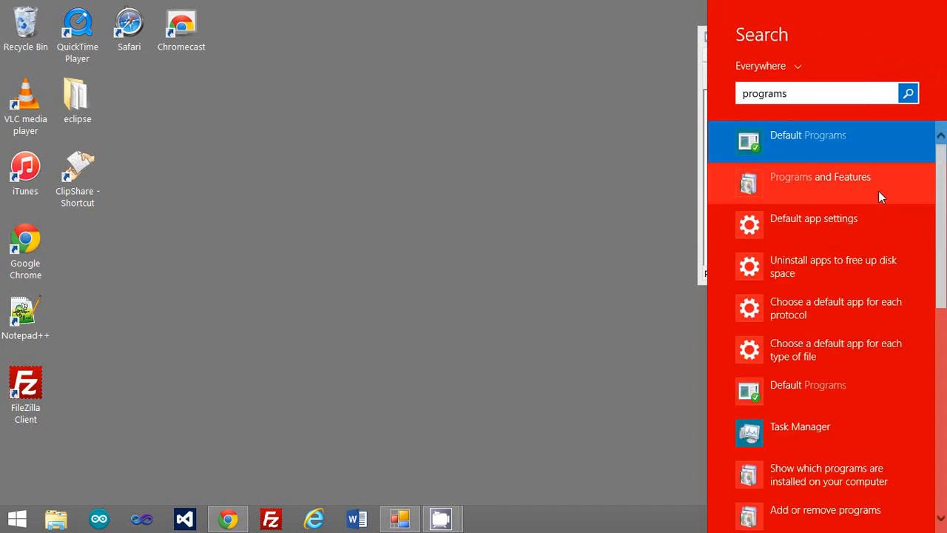
pyautogui.click(878, 191)
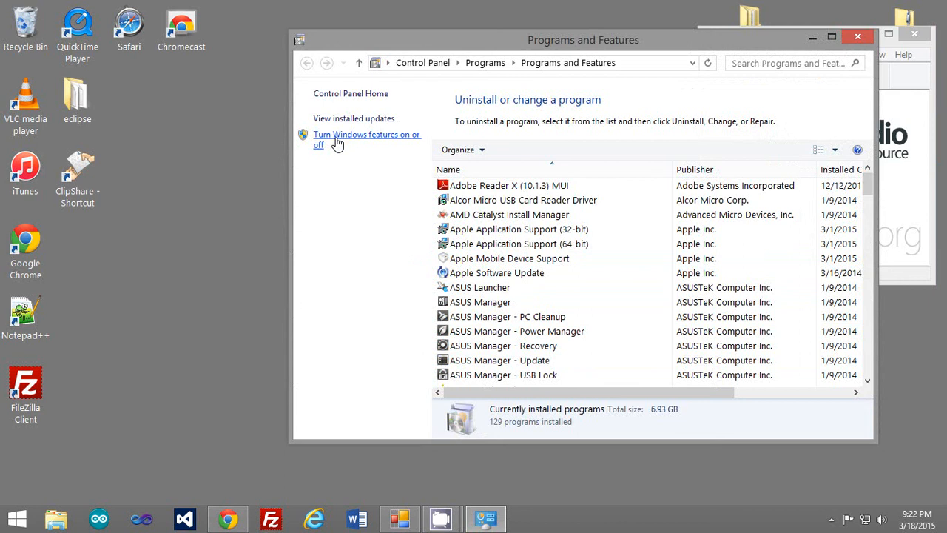
pyautogui.moveTo(566, 43); pyautogui.dragTo(481, 49)
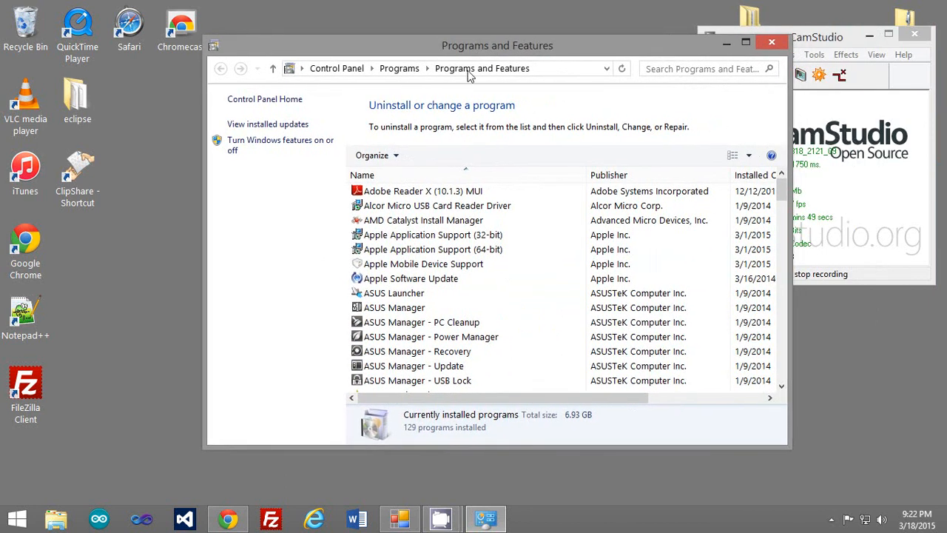
# Review the Internet Information Services Windows features, including FTP Server, and confirm with OK.
pyautogui.click(279, 149)
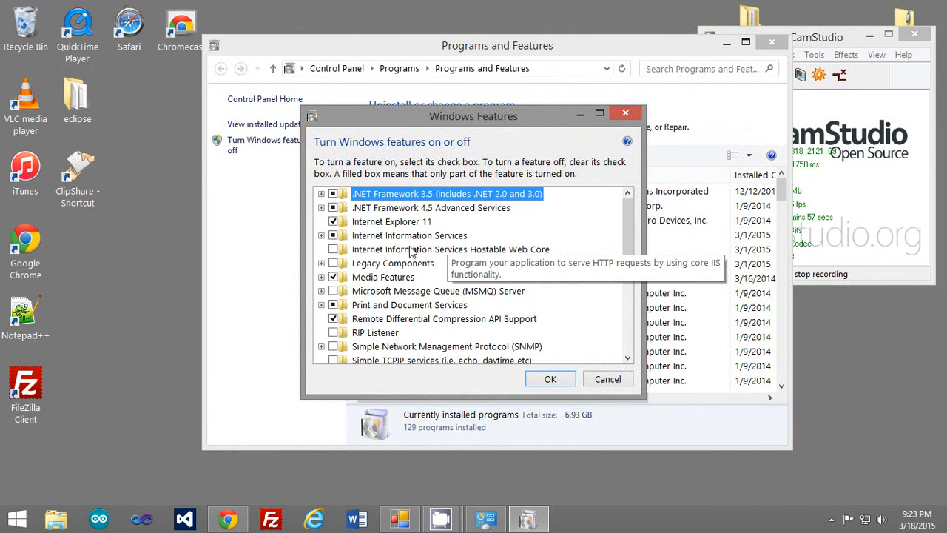
pyautogui.click(321, 235)
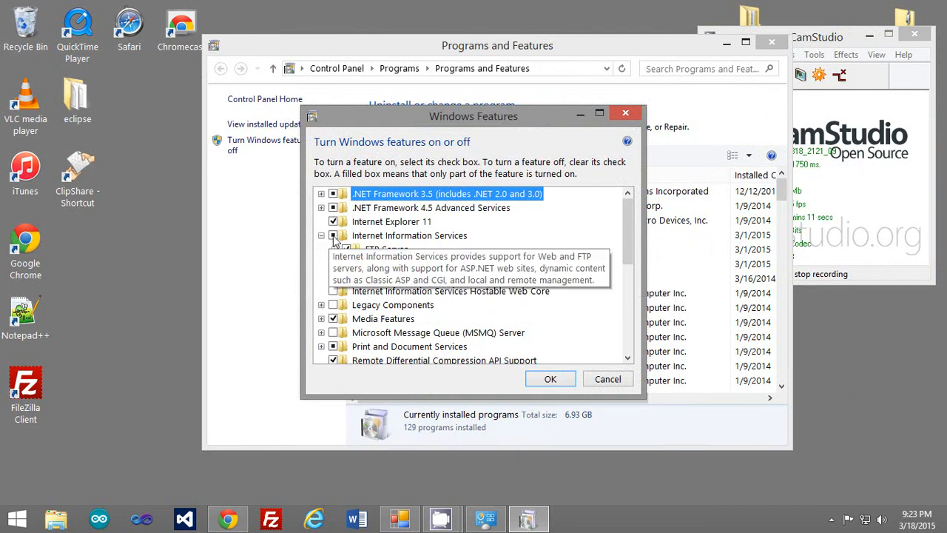
pyautogui.click(554, 378)
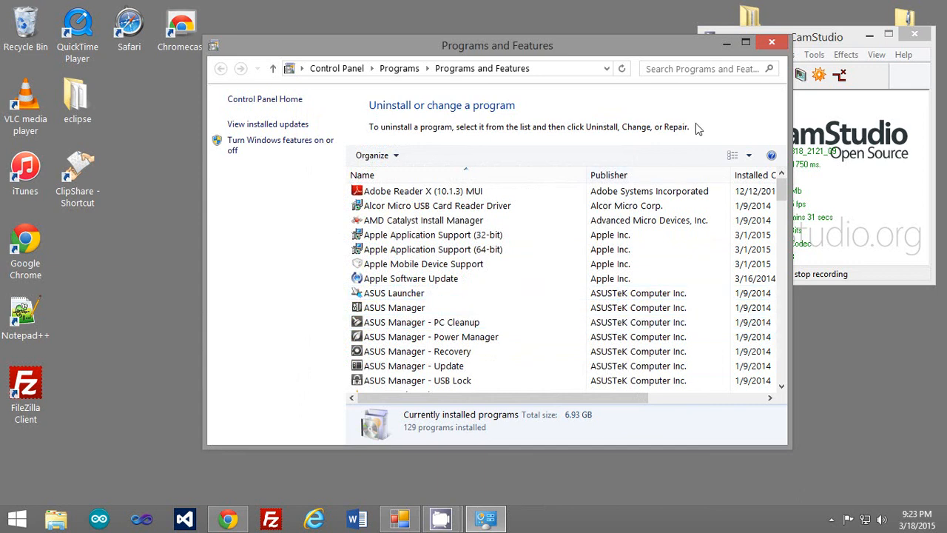
# Minimize Programs and Features and launch IIS Manager by searching 'iis'.
pyautogui.click(728, 43)
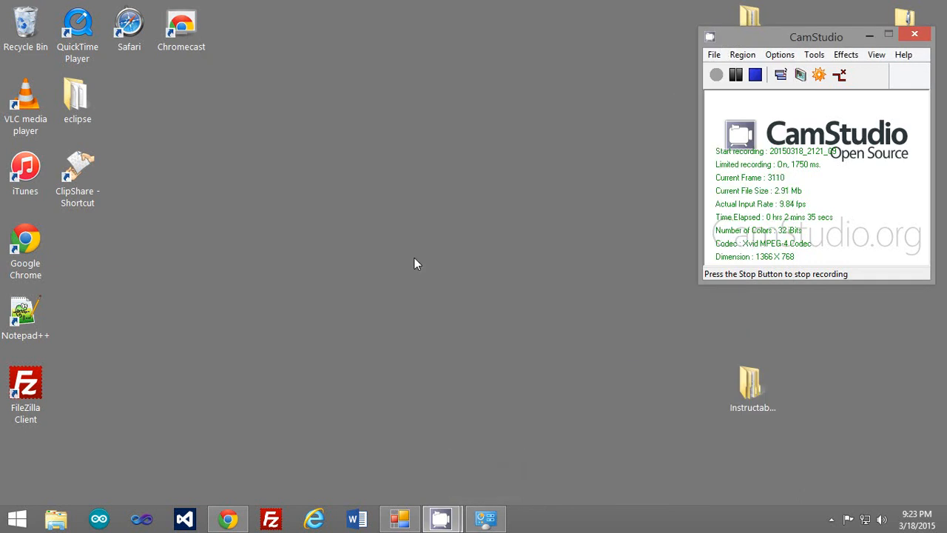
pyautogui.moveTo(946, 1)
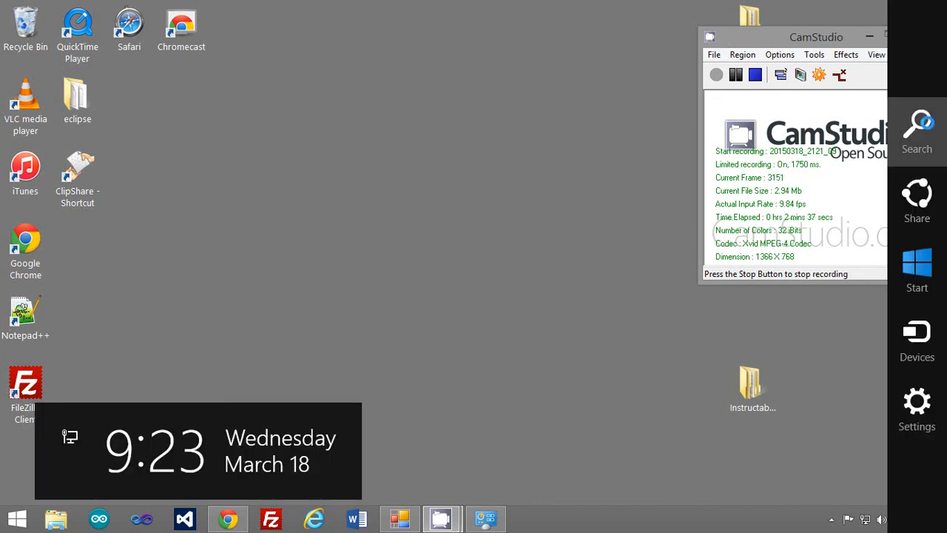
pyautogui.click(926, 127)
pyautogui.write('iis) Manager')
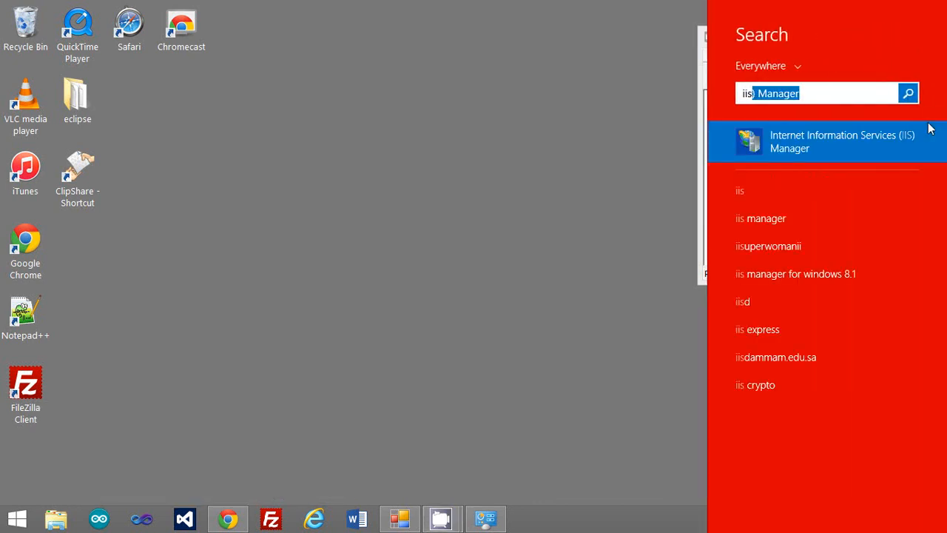
pyautogui.click(931, 129)
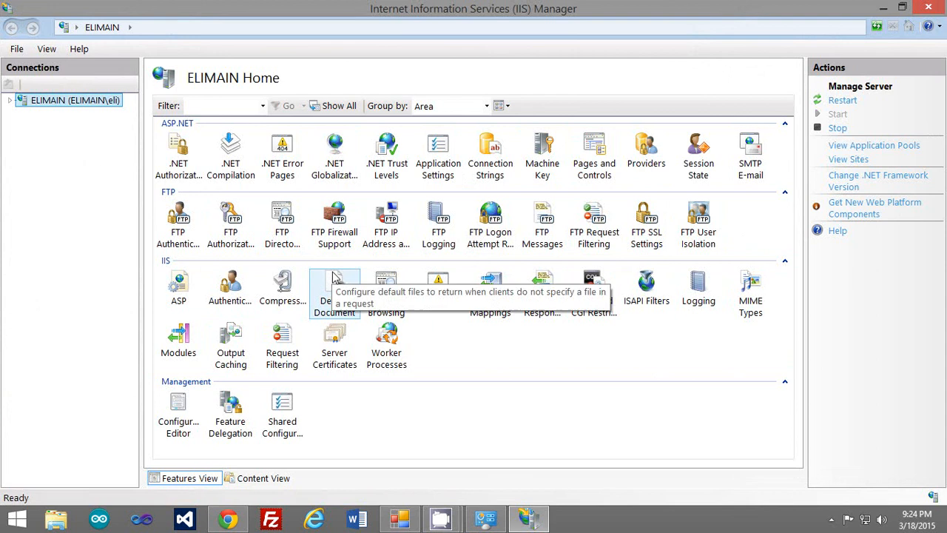
# Expand ELIMAIN > Sites, open Narvin ASPX, and bring up Chrome's router page.
pyautogui.click(10, 101)
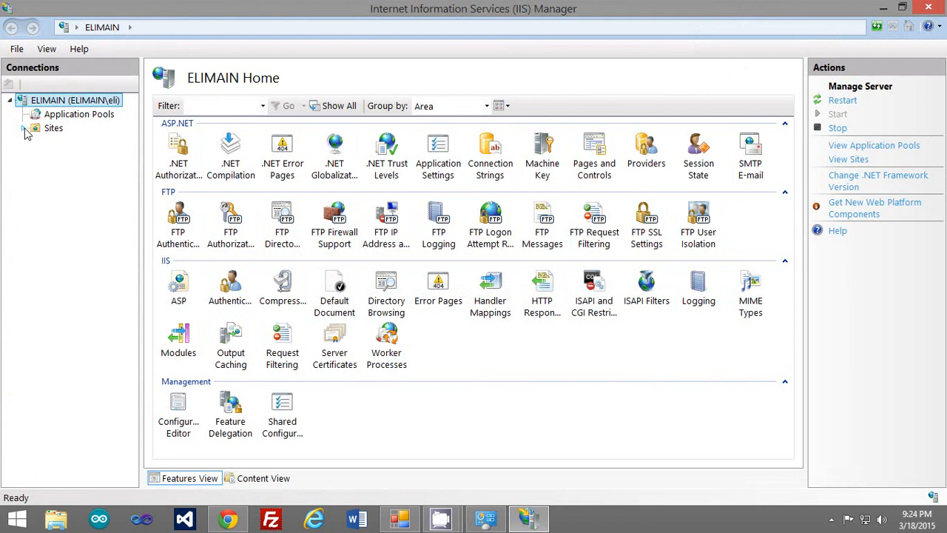
pyautogui.click(23, 128)
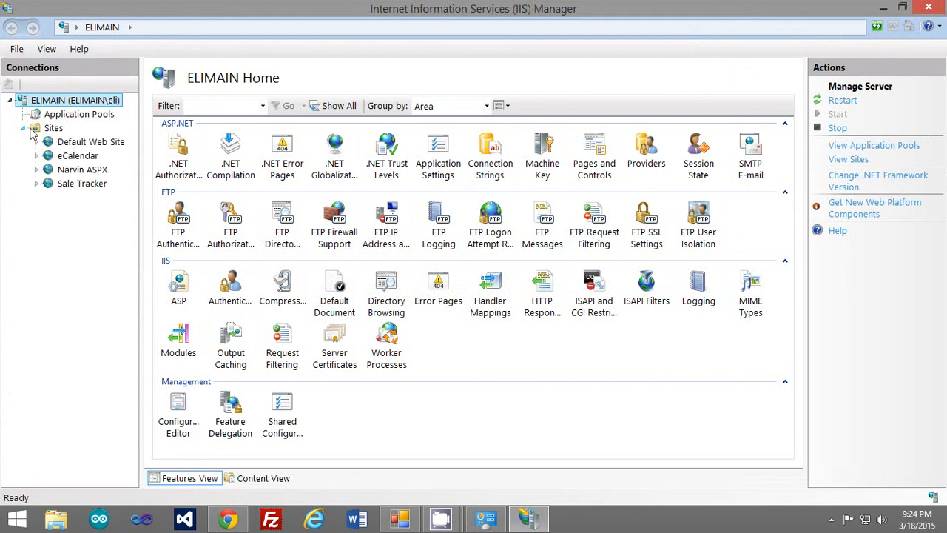
pyautogui.click(93, 171)
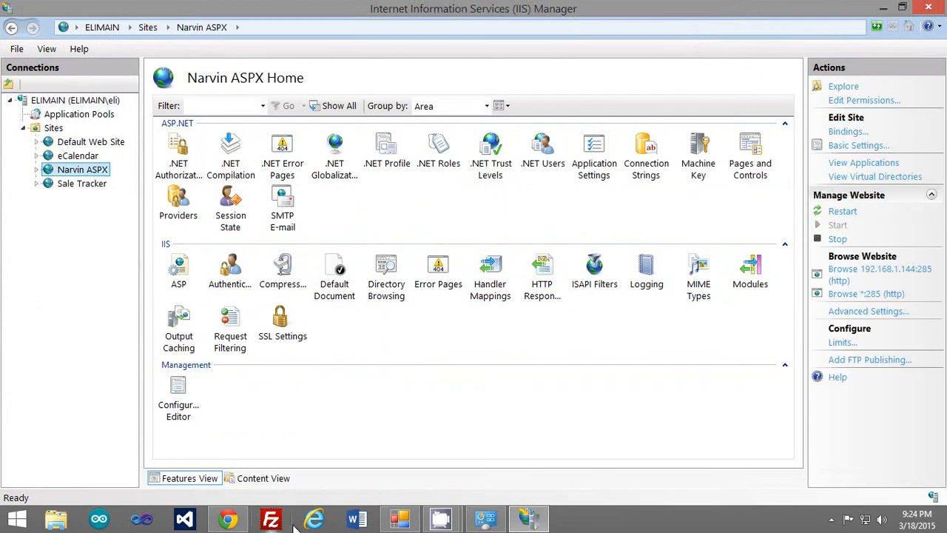
pyautogui.click(237, 522)
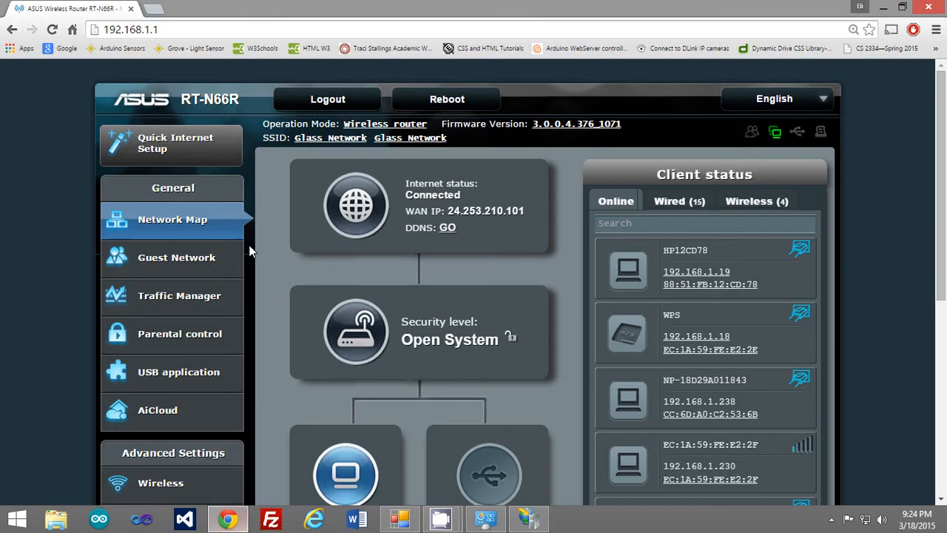
# Load projectnarvin.com in a new Chrome tab and scroll through the Project NARVIN page.
pyautogui.click(155, 9)
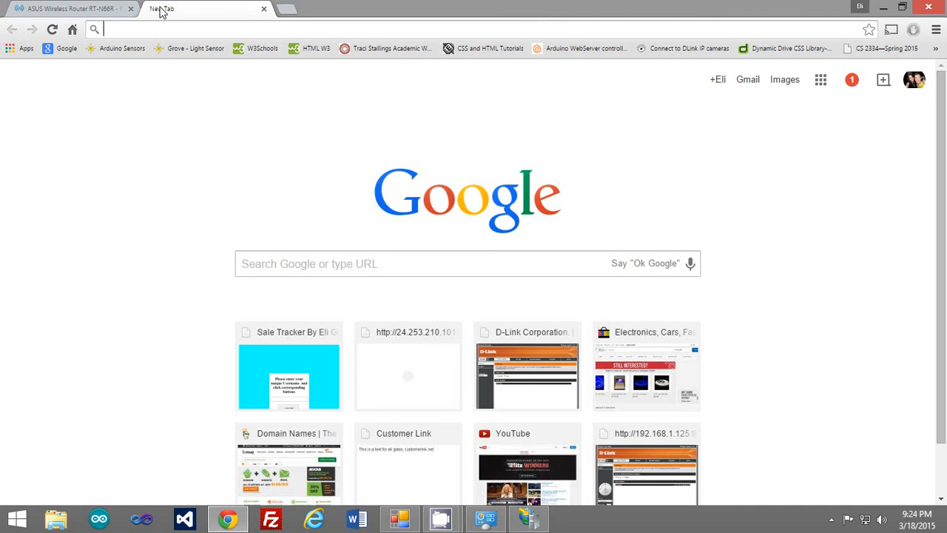
pyautogui.write('projectnarvin.com')
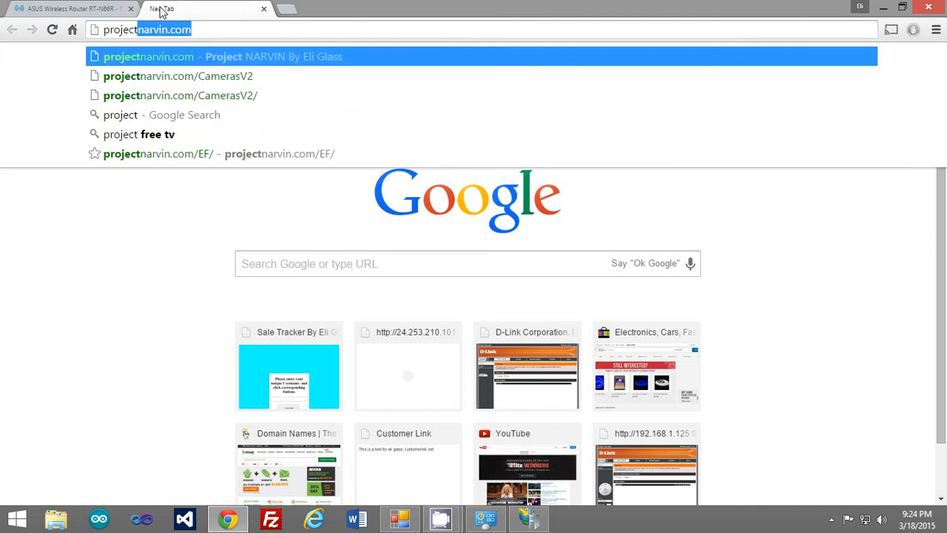
pyautogui.press('Return')
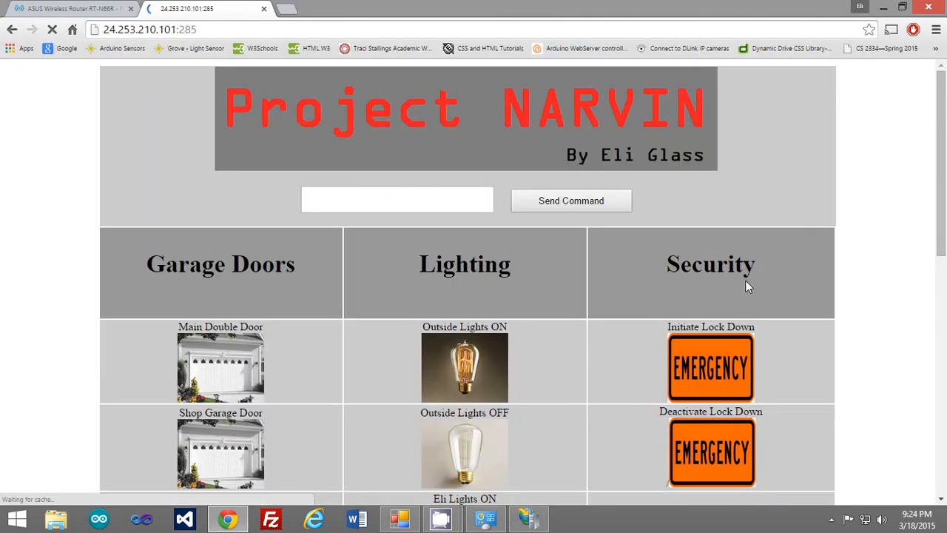
pyautogui.scroll(-2, 725, 290)
pyautogui.scroll(2, 651, 317)
pyautogui.scroll(-1, 559, 289)
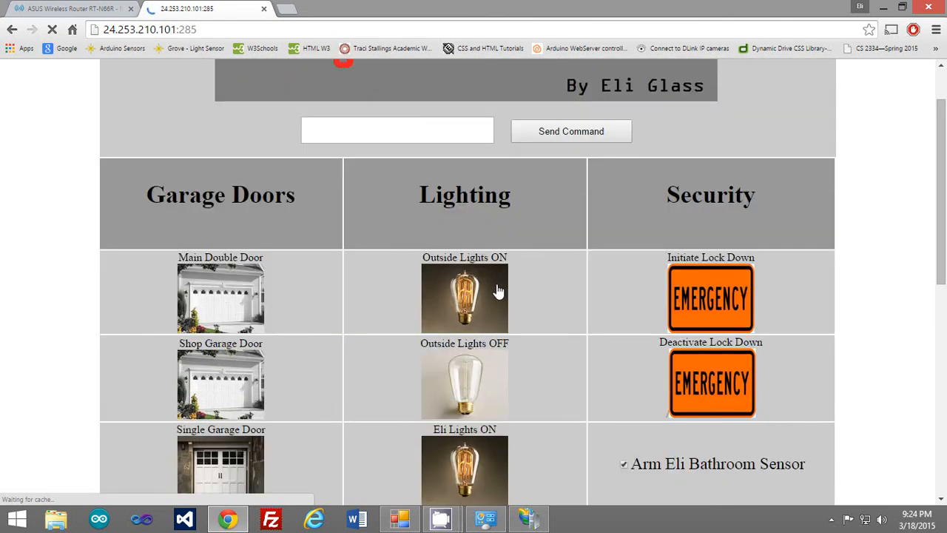
pyautogui.scroll(-1, 512, 346)
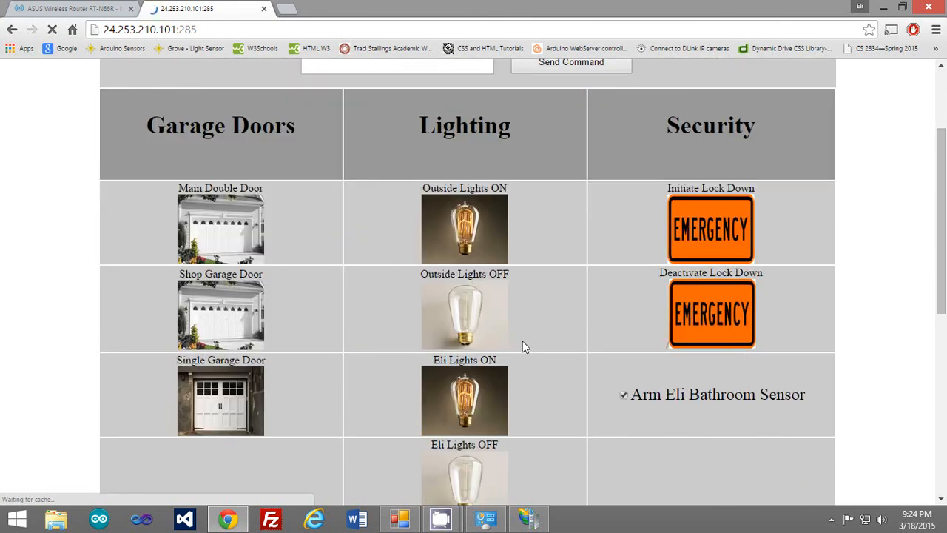
pyautogui.scroll(-1, 517, 383)
pyautogui.scroll(-1, 607, 325)
pyautogui.scroll(2, 351, 224)
pyautogui.scroll(2, 640, 355)
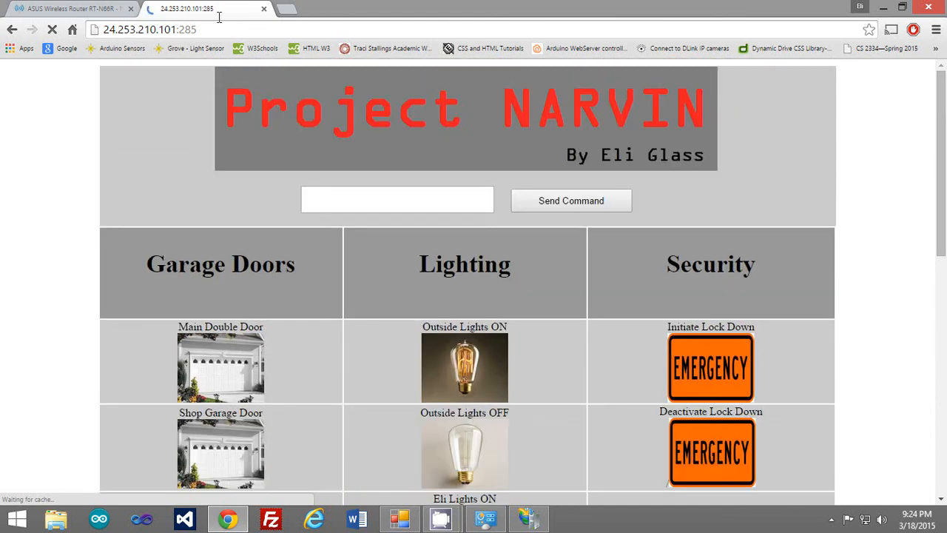
# Select the 24.253.210.101:285 address, then close the tab and Chrome.
pyautogui.moveTo(197, 30); pyautogui.dragTo(104, 30)
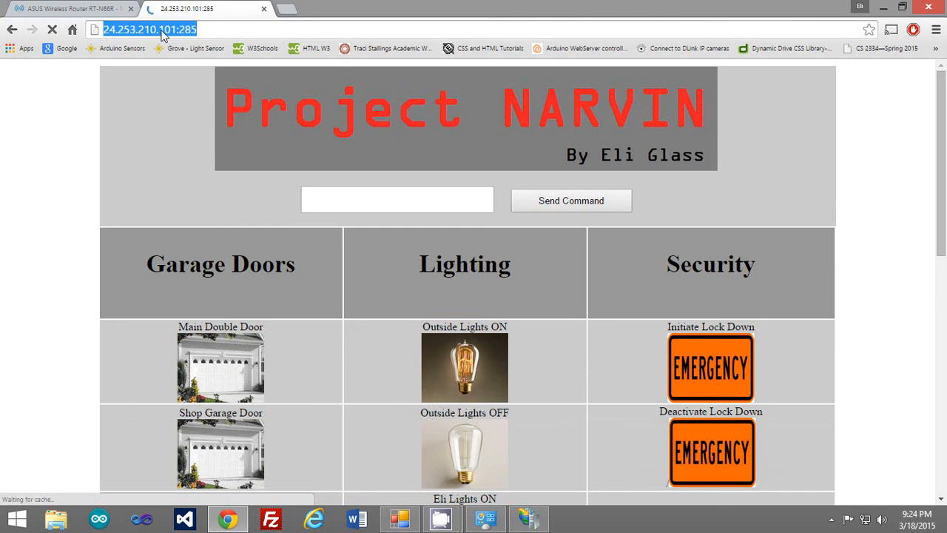
pyautogui.click(229, 27)
pyautogui.tripleClick(229, 27)
pyautogui.click(264, 8)
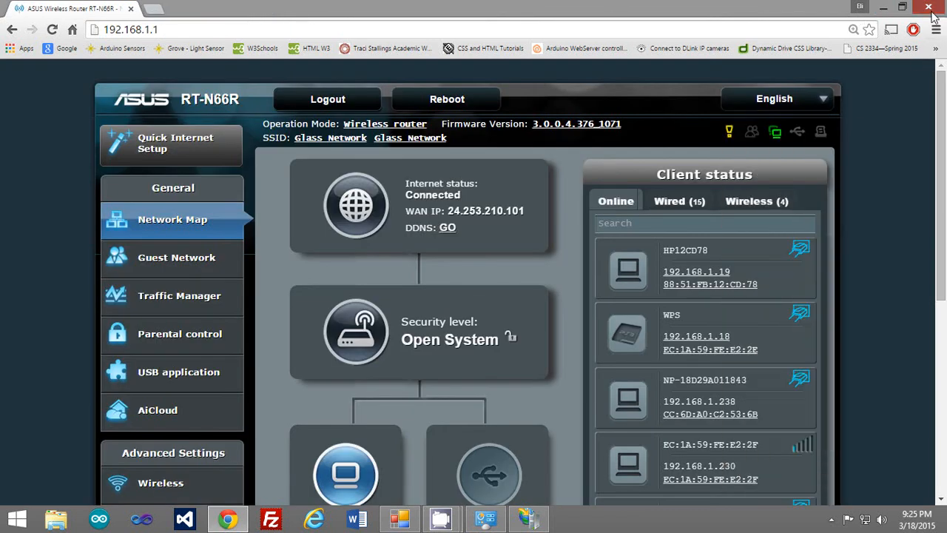
pyautogui.click(930, 13)
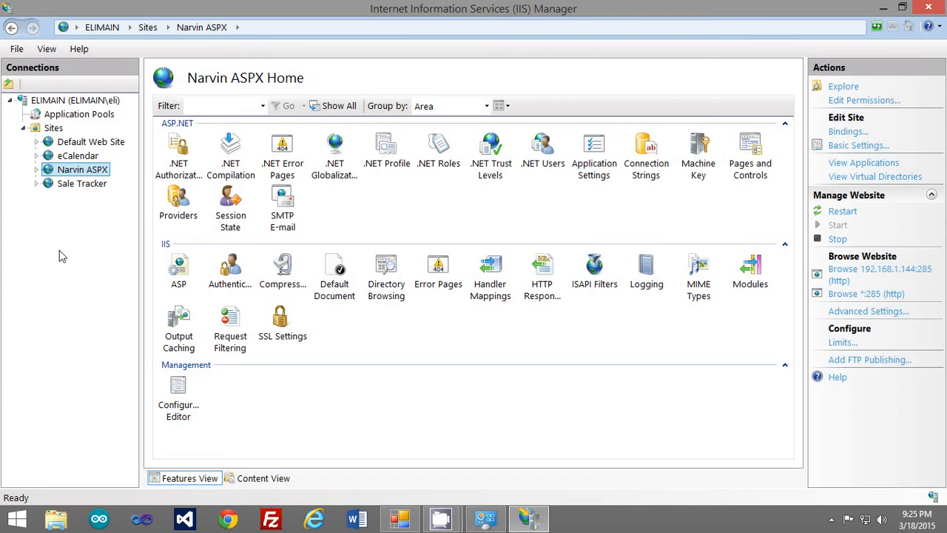
# From the Sites context menu, add a new website named 'test'.
pyautogui.rightClick(53, 130)
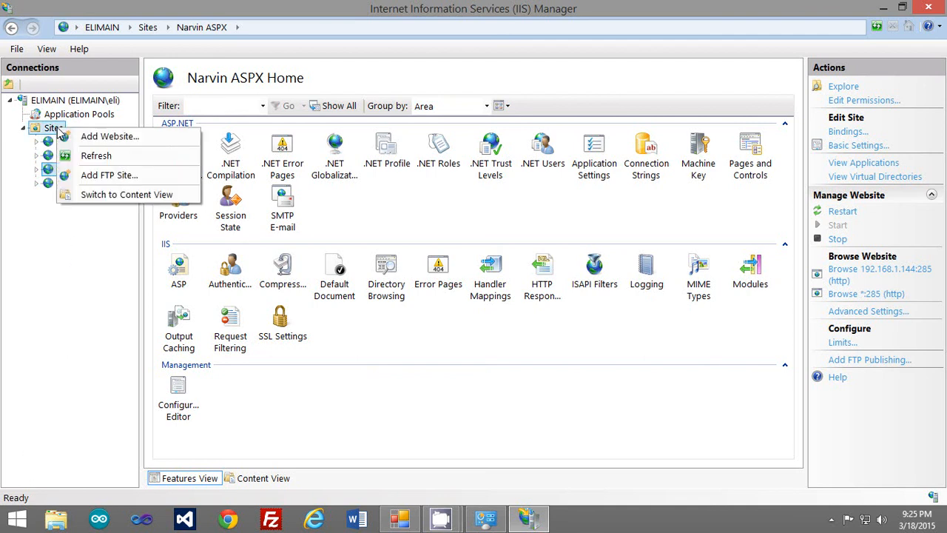
pyautogui.click(106, 136)
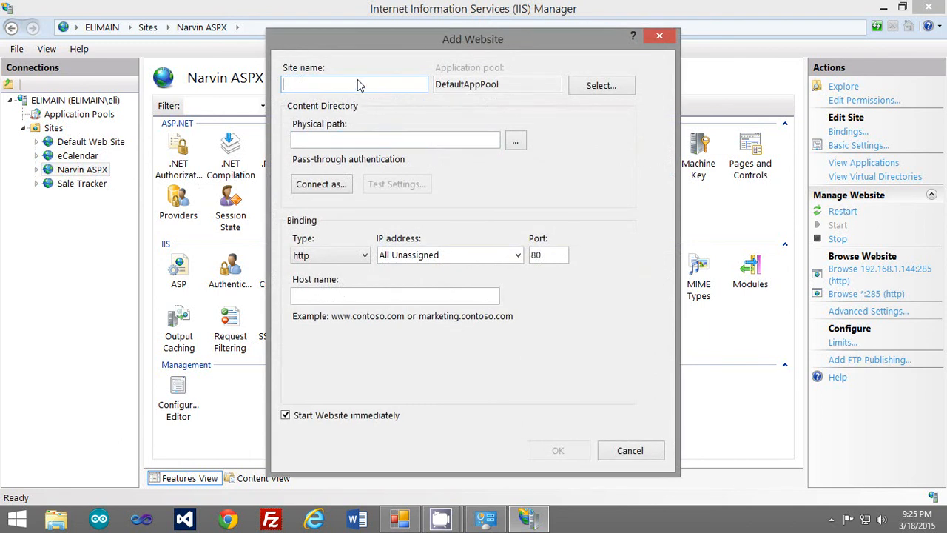
pyautogui.write('test')
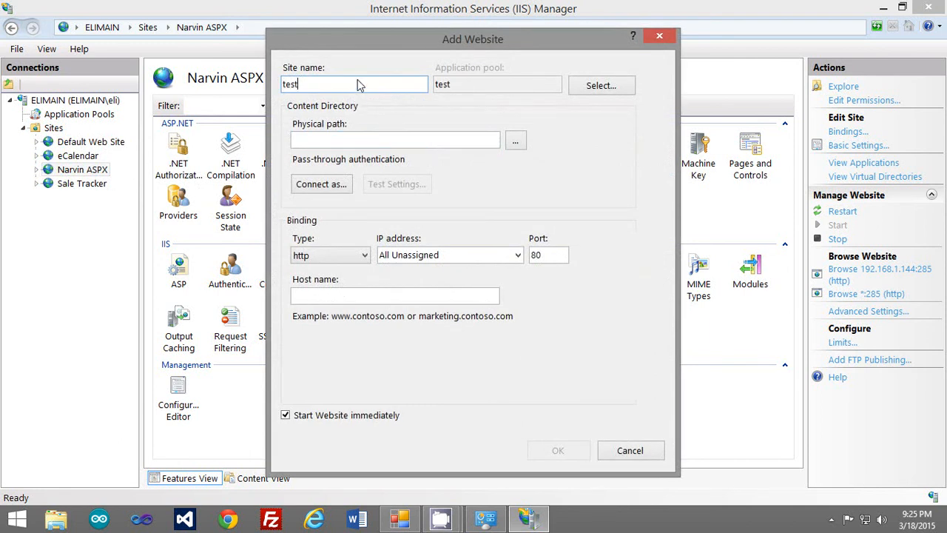
pyautogui.click(444, 140)
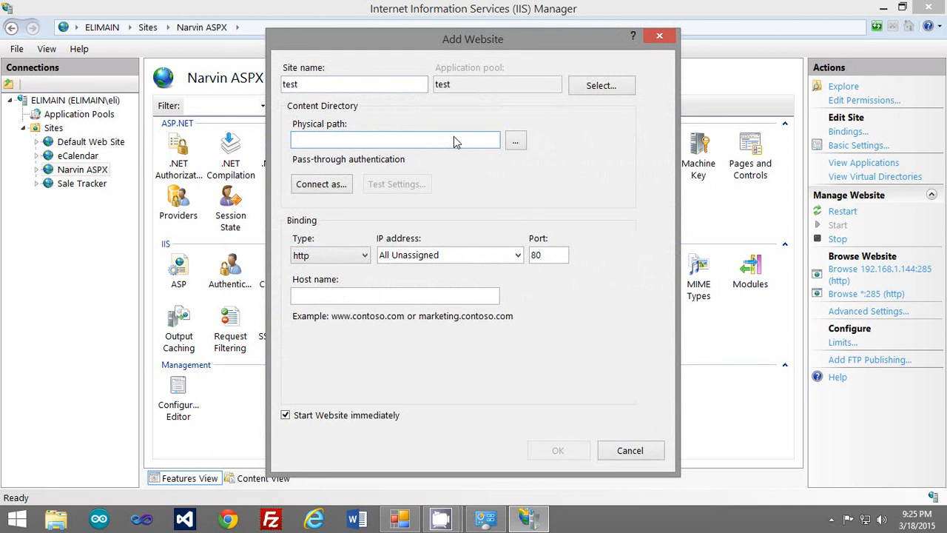
pyautogui.click(515, 141)
pyautogui.click(419, 272)
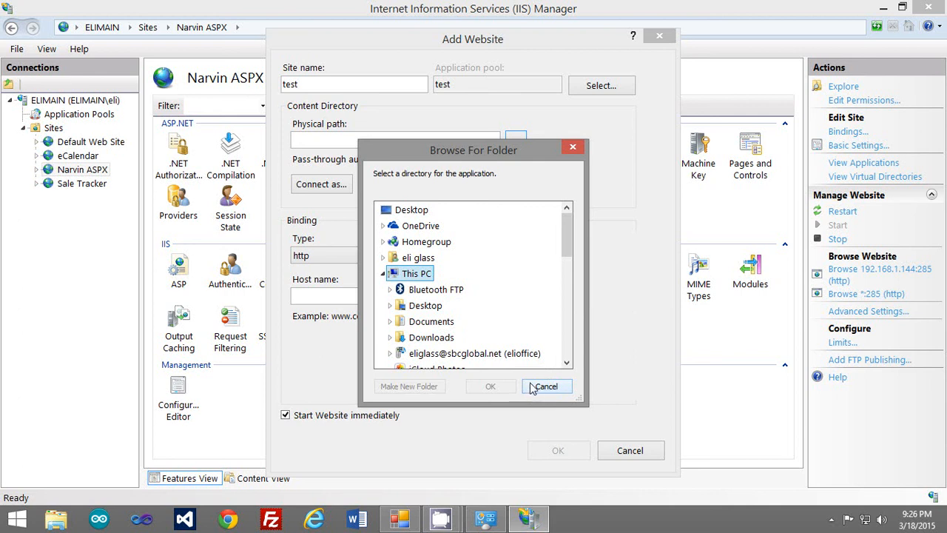
pyautogui.click(538, 387)
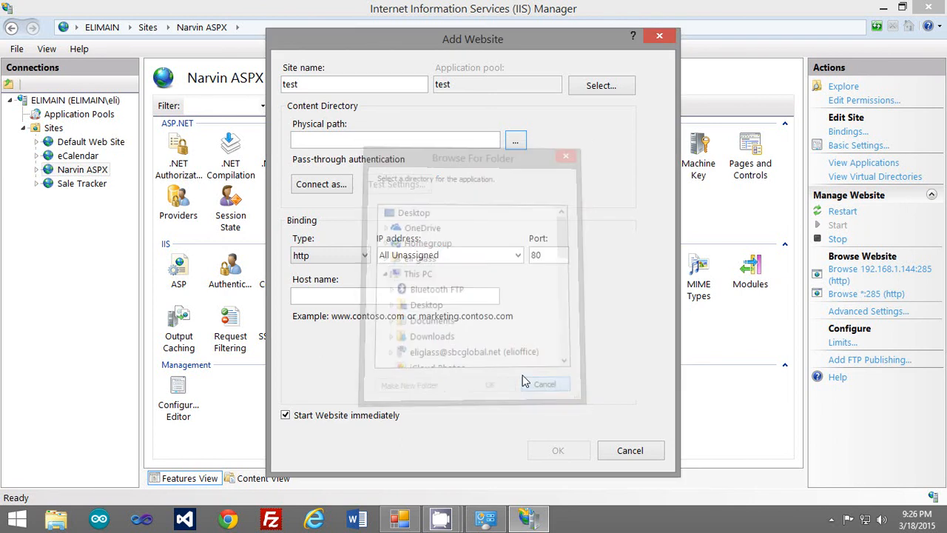
# Keep the http binding on All Unassigned and change the port from 80 to 2563.
pyautogui.click(366, 255)
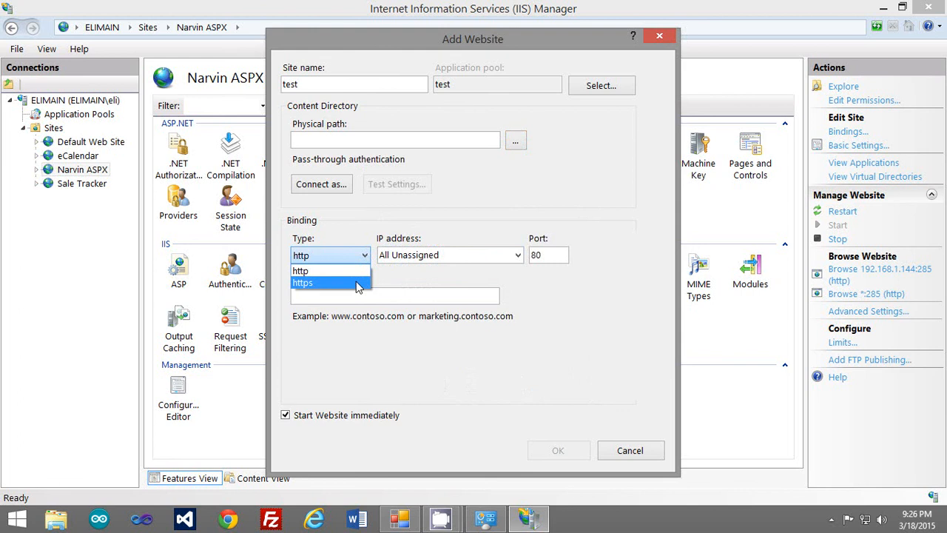
pyautogui.click(391, 281)
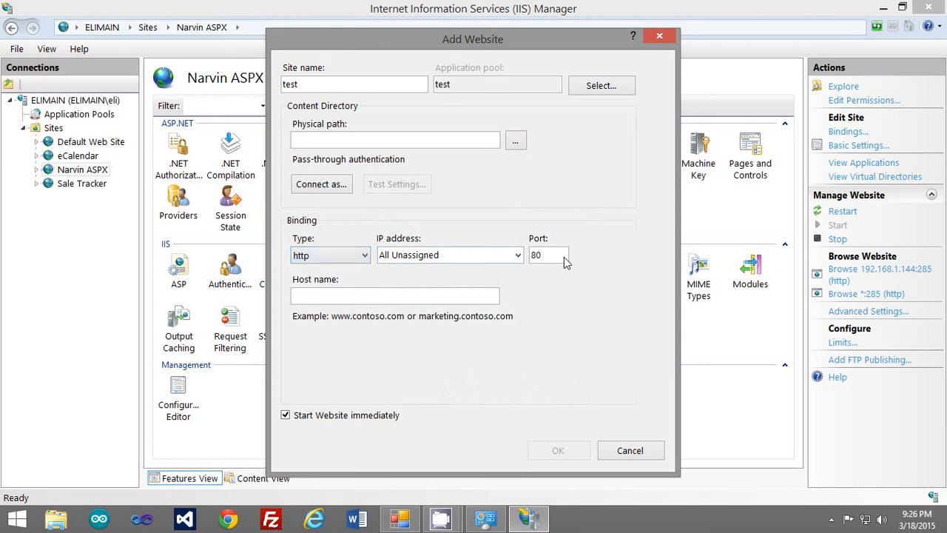
pyautogui.click(517, 256)
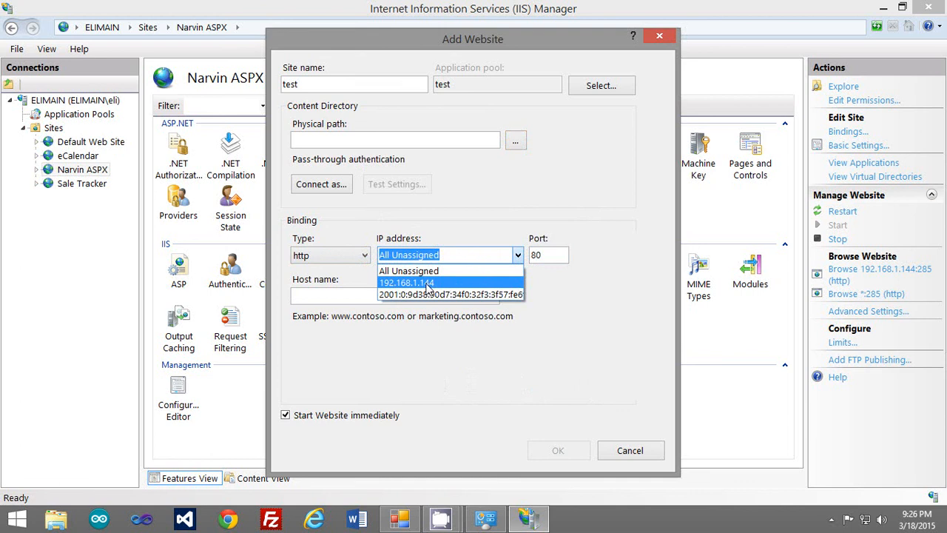
pyautogui.press('Escape')
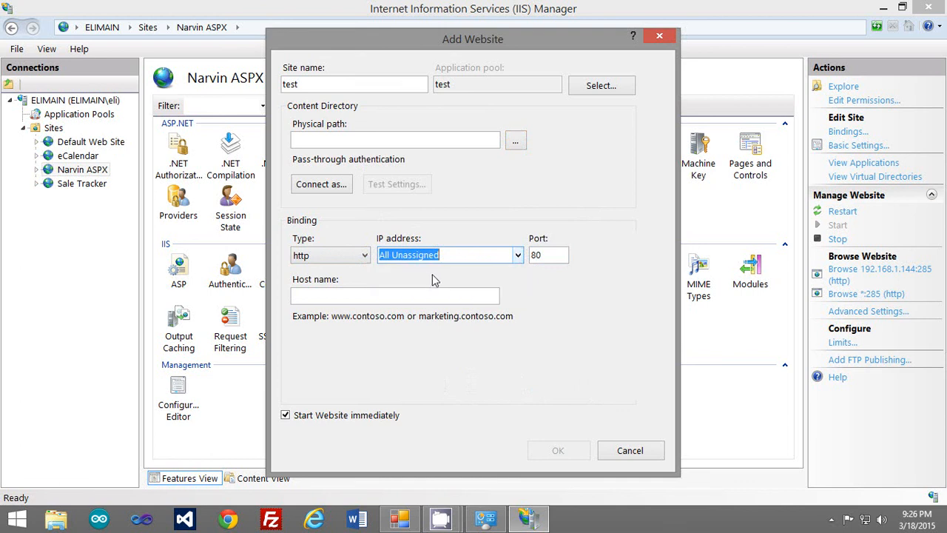
pyautogui.click(548, 259)
pyautogui.doubleClick(548, 259)
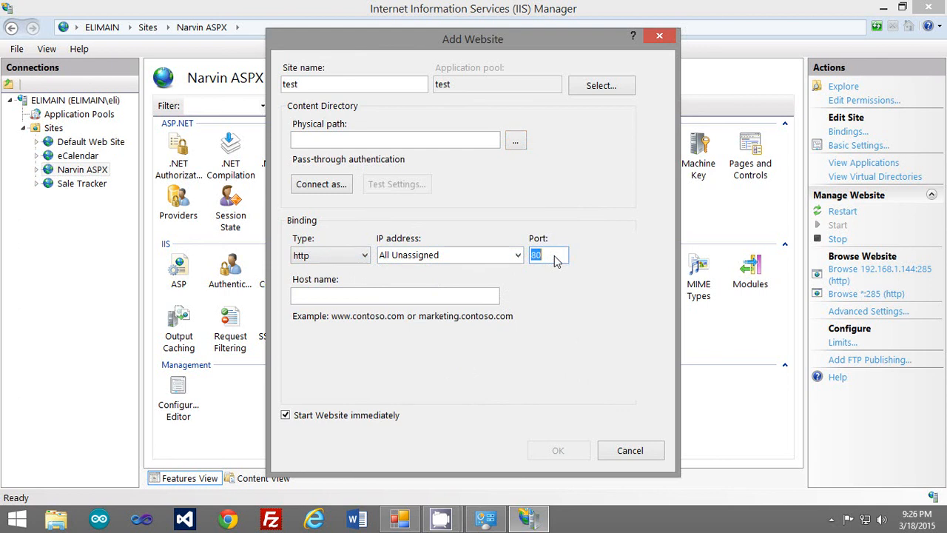
pyautogui.write('2563')
# Cancel the Add Website dialog without creating the test site.
pyautogui.click(493, 299)
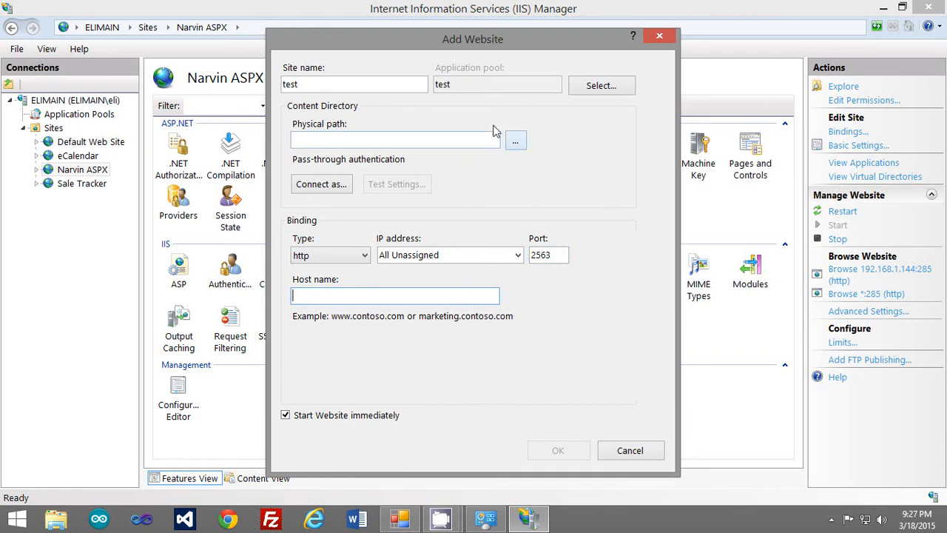
pyautogui.click(630, 451)
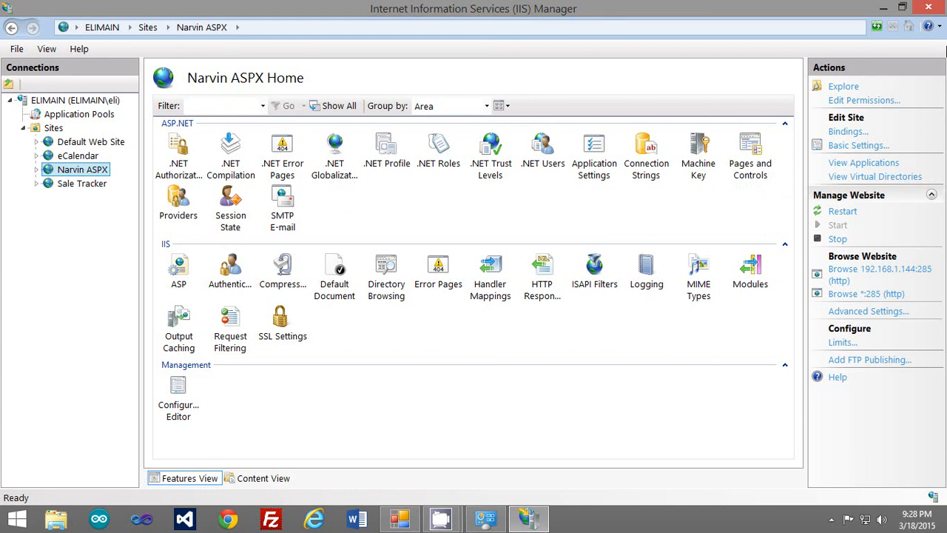
# Search 'firewall', open Windows Firewall's Advanced settings maximized, and show Inbound Rules.
pyautogui.click(883, 9)
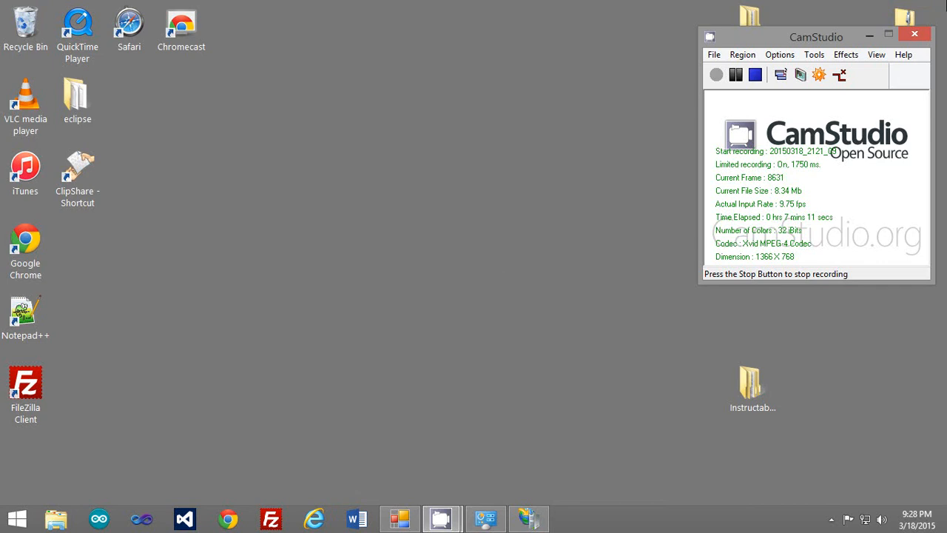
pyautogui.moveTo(943, 4)
pyautogui.click(922, 137)
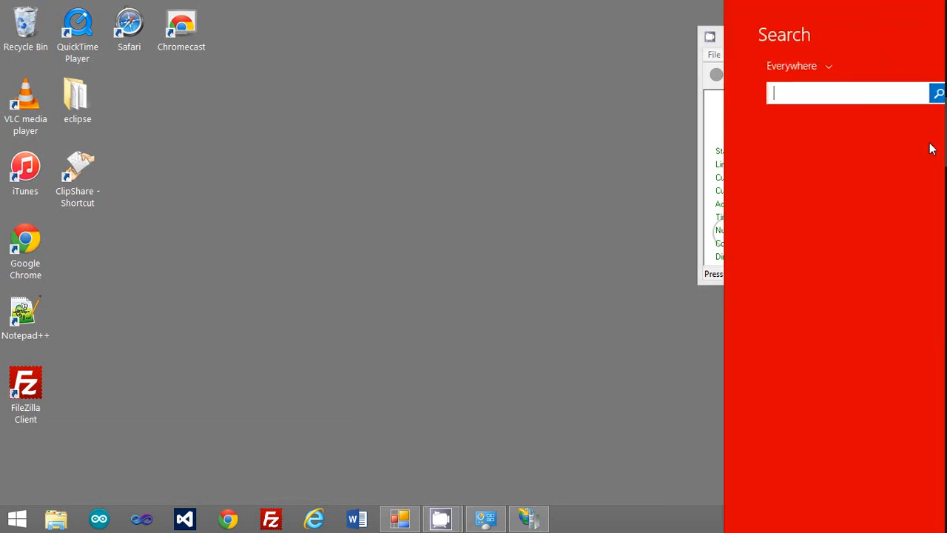
pyautogui.write('firewall')
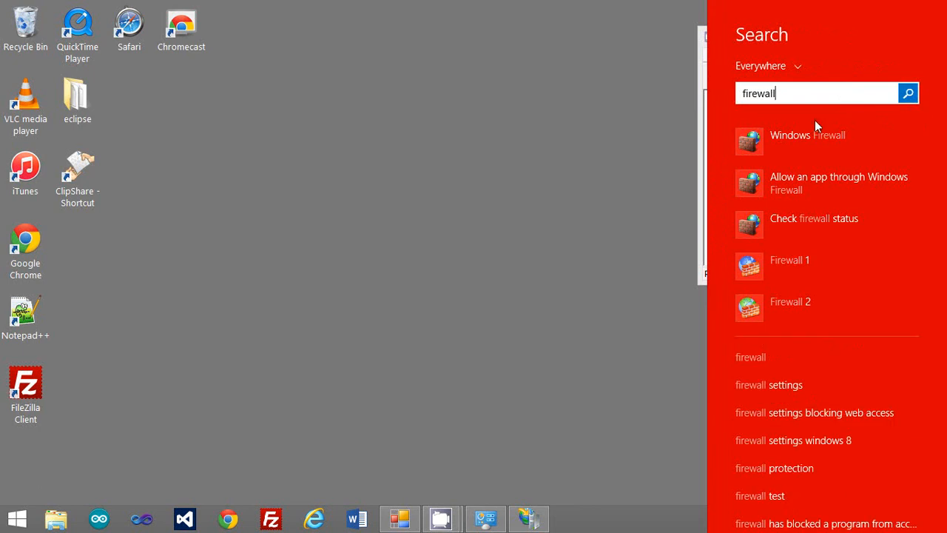
pyautogui.click(810, 143)
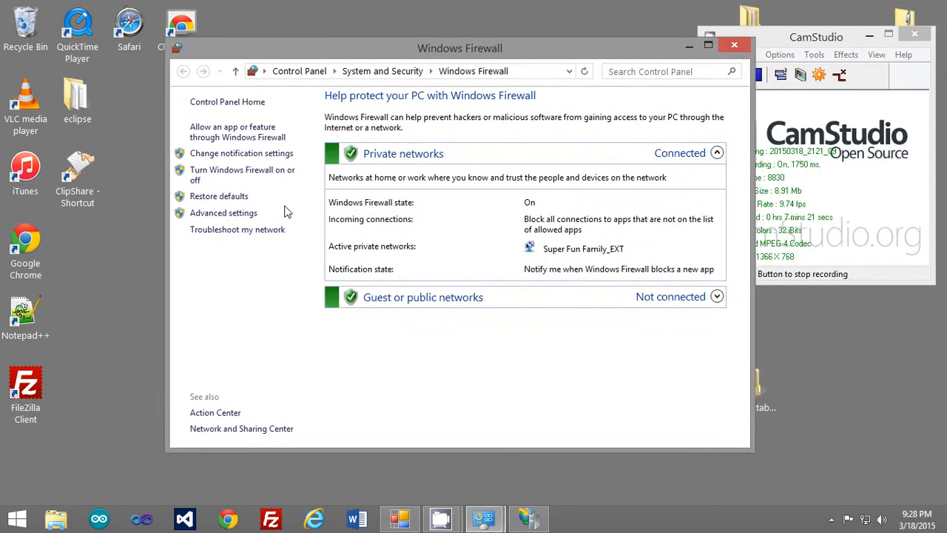
pyautogui.click(240, 215)
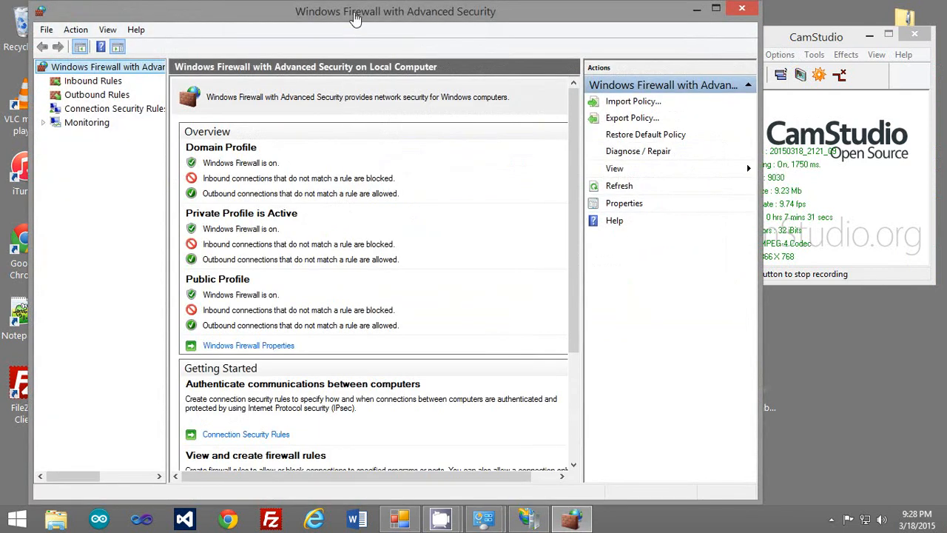
pyautogui.doubleClick(355, 15)
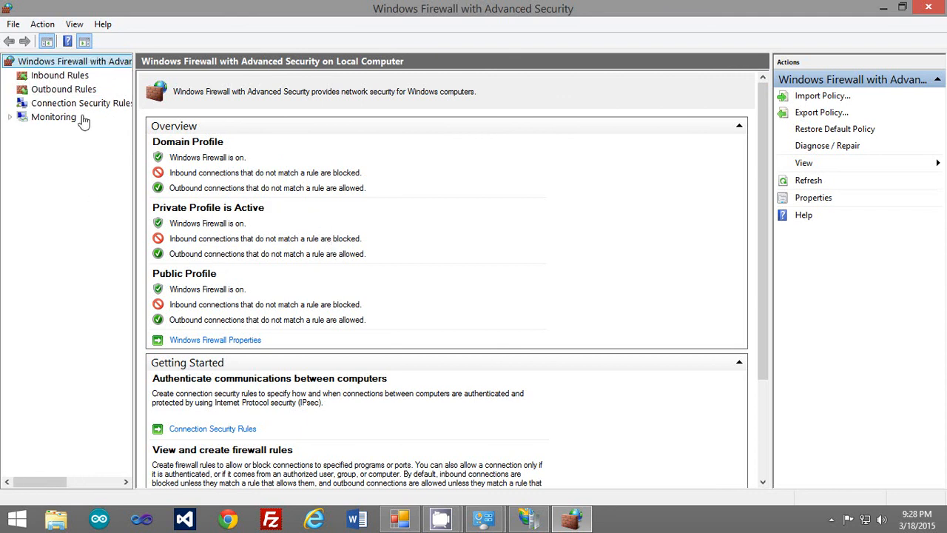
pyautogui.click(78, 80)
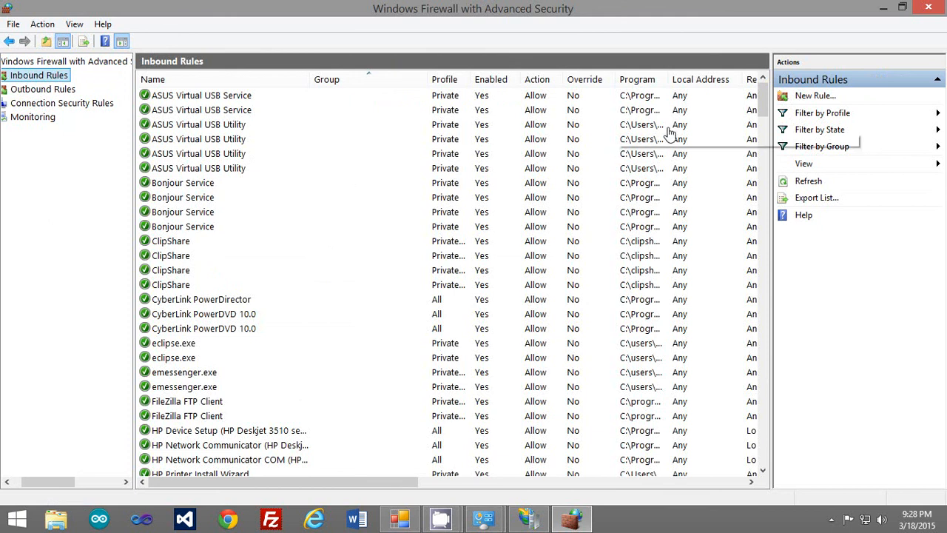
pyautogui.moveTo(763, 110); pyautogui.dragTo(774, 356)
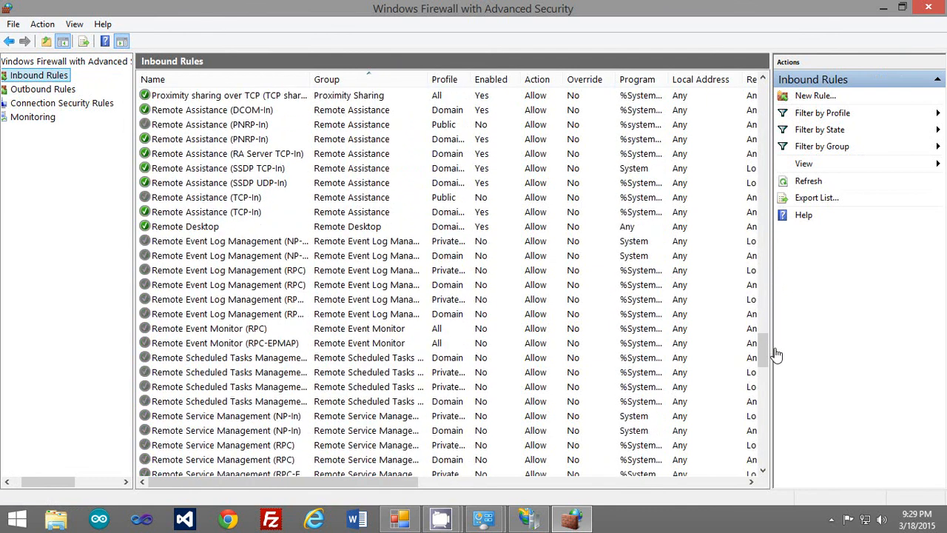
# Begin a new inbound Port rule using TCP on all local ports.
pyautogui.click(814, 96)
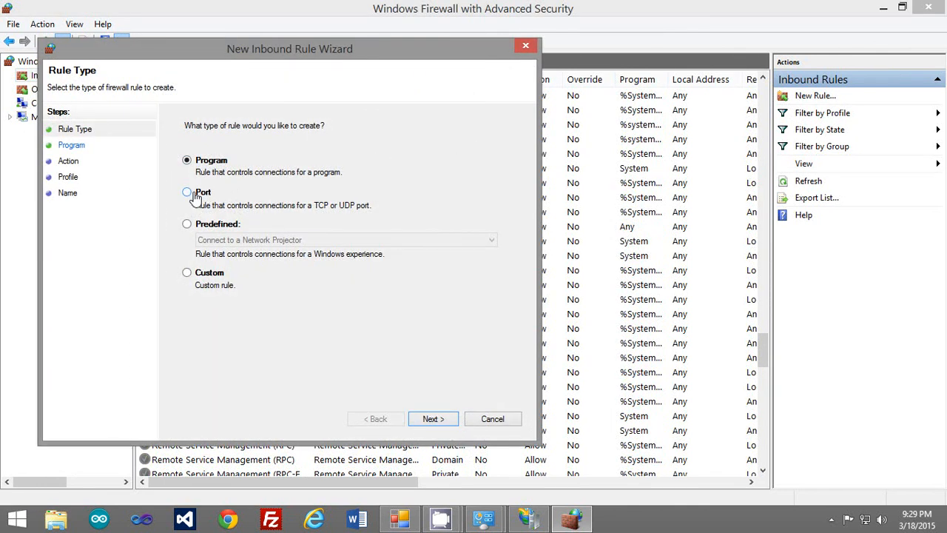
pyautogui.click(196, 193)
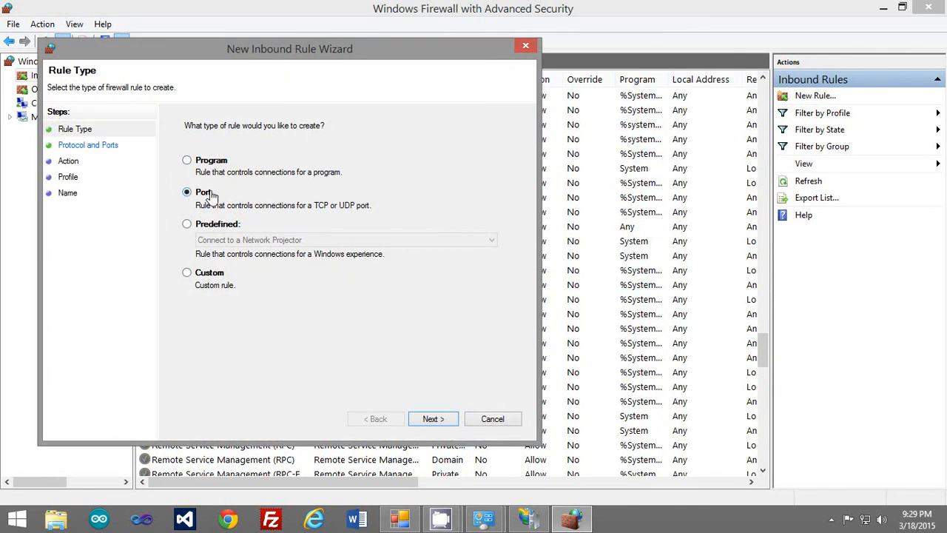
pyautogui.click(434, 419)
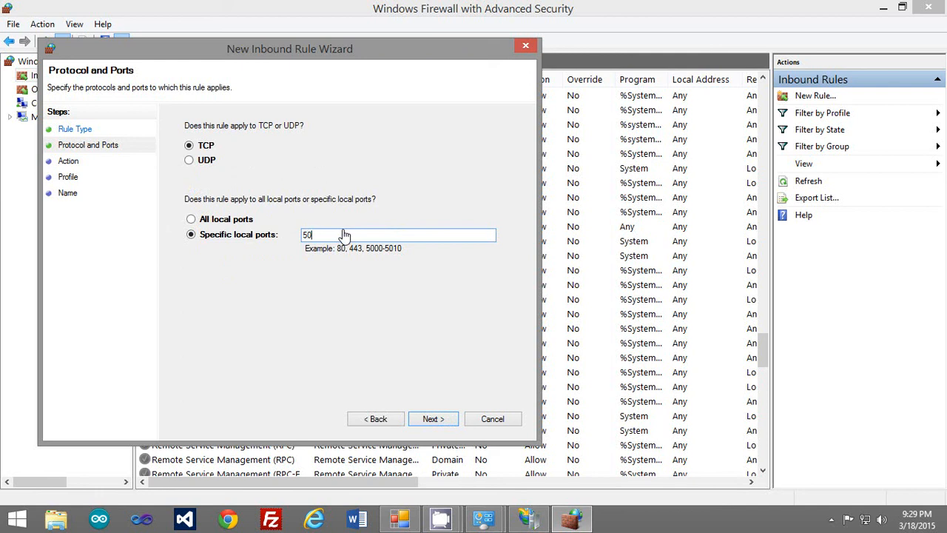
pyautogui.write('50')
pyautogui.press('BackSpace')
pyautogui.press('BackSpace')
pyautogui.press('BackSpace')
pyautogui.press('BackSpace')
pyautogui.click(191, 219)
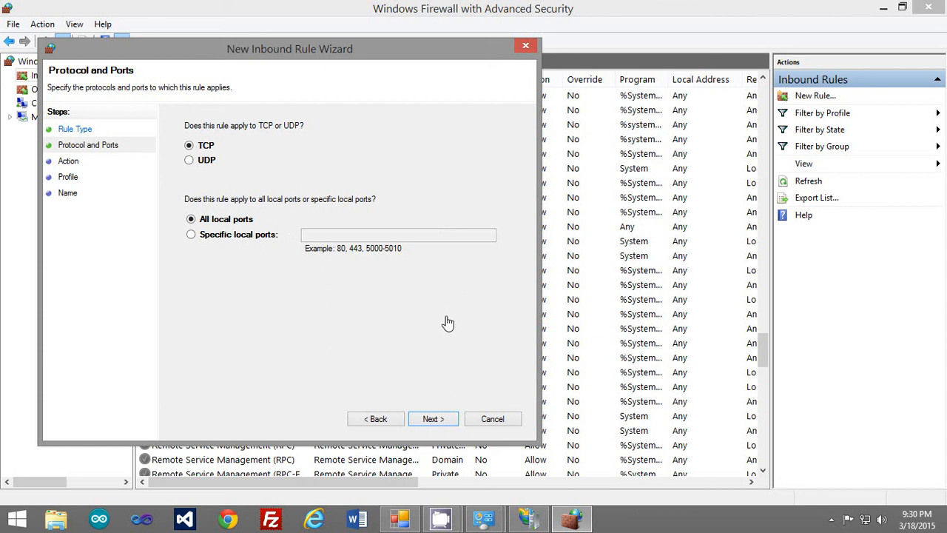
# Keep Allow the connection and all three profiles, then cancel the inbound rule wizard without creating a rule.
pyautogui.click(433, 418)
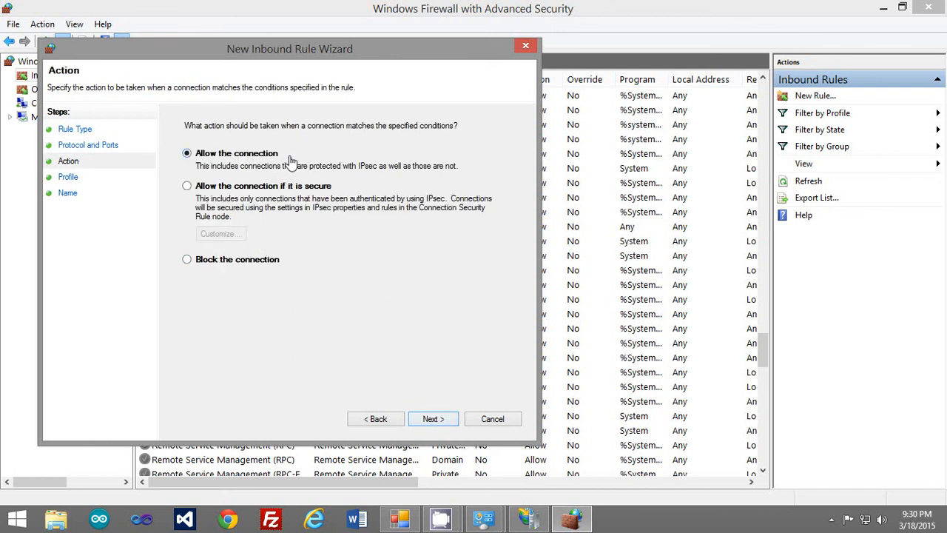
pyautogui.click(433, 419)
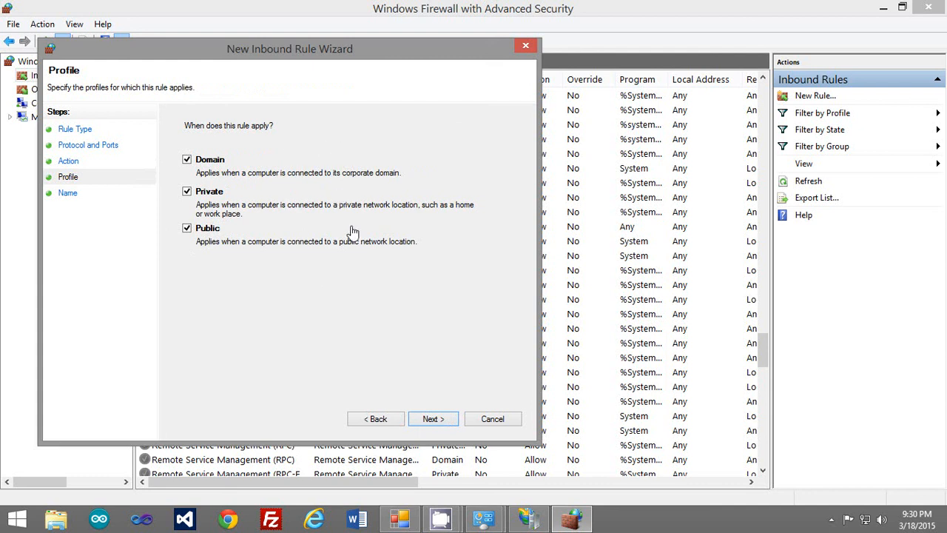
pyautogui.click(433, 419)
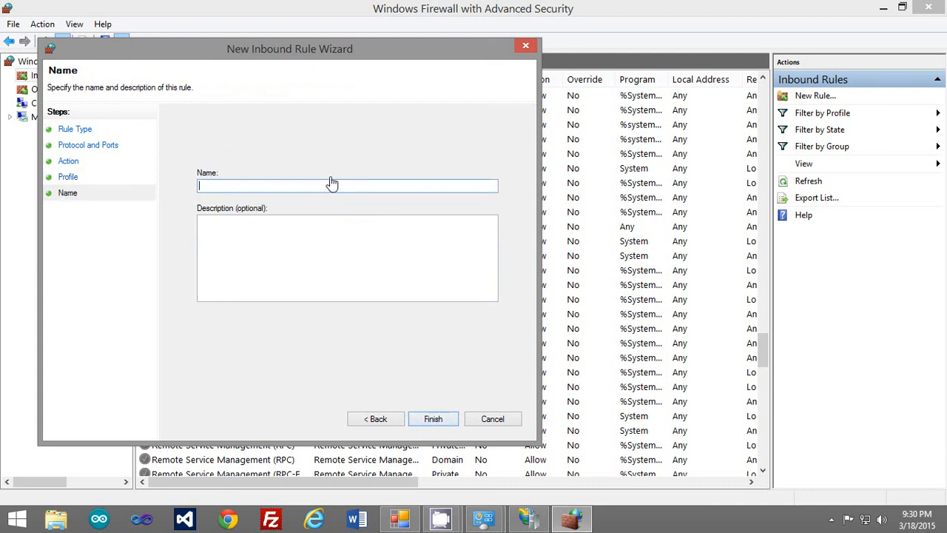
pyautogui.moveTo(350, 51); pyautogui.dragTo(656, 63)
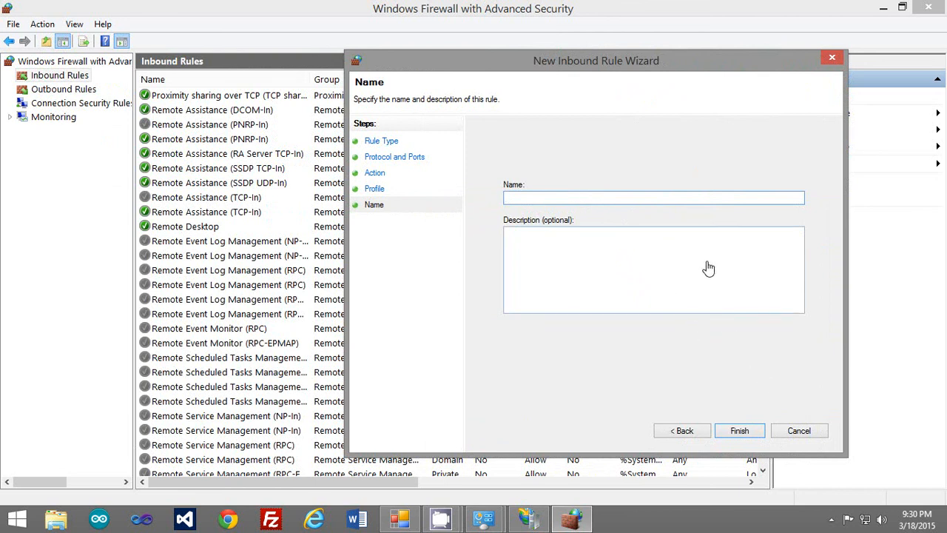
pyautogui.click(788, 438)
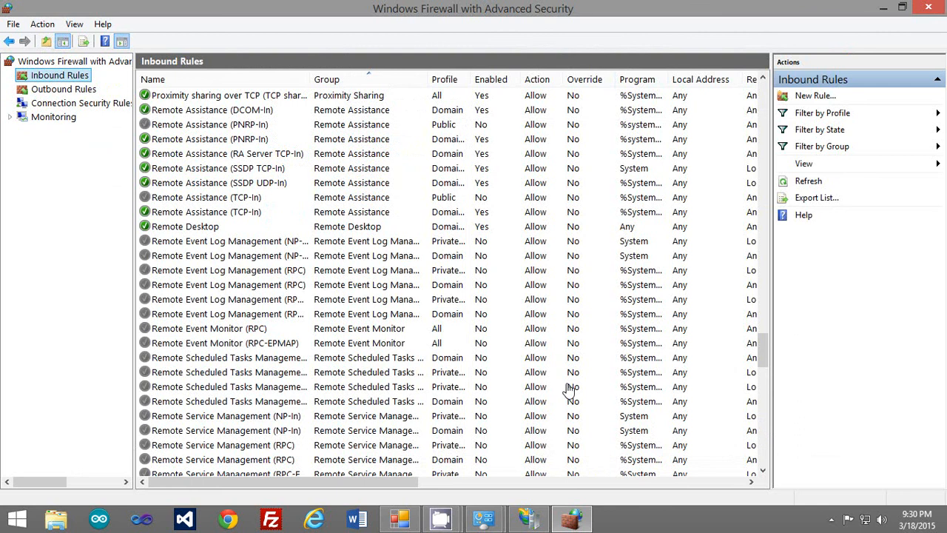
# View the outbound rules, restore the firewall console from full screen, and close it.
pyautogui.click(94, 91)
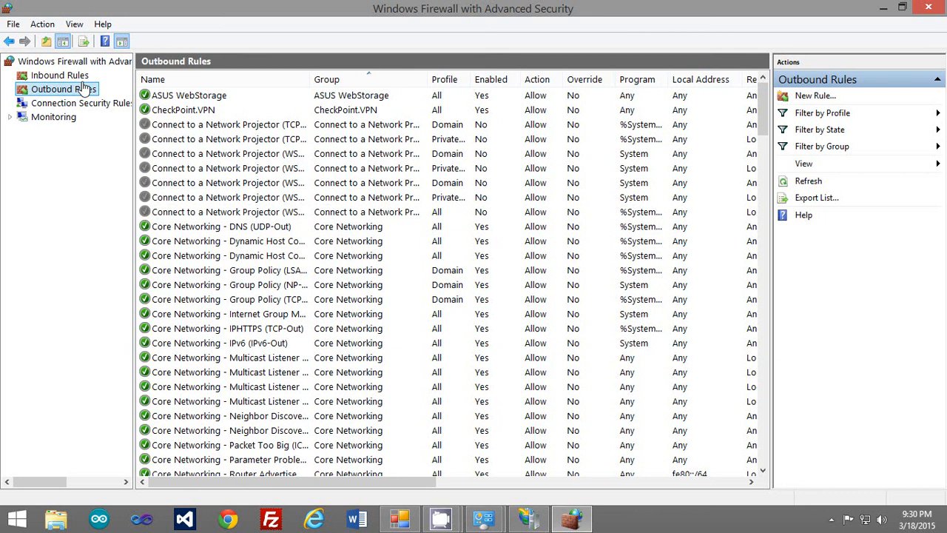
pyautogui.doubleClick(444, 26)
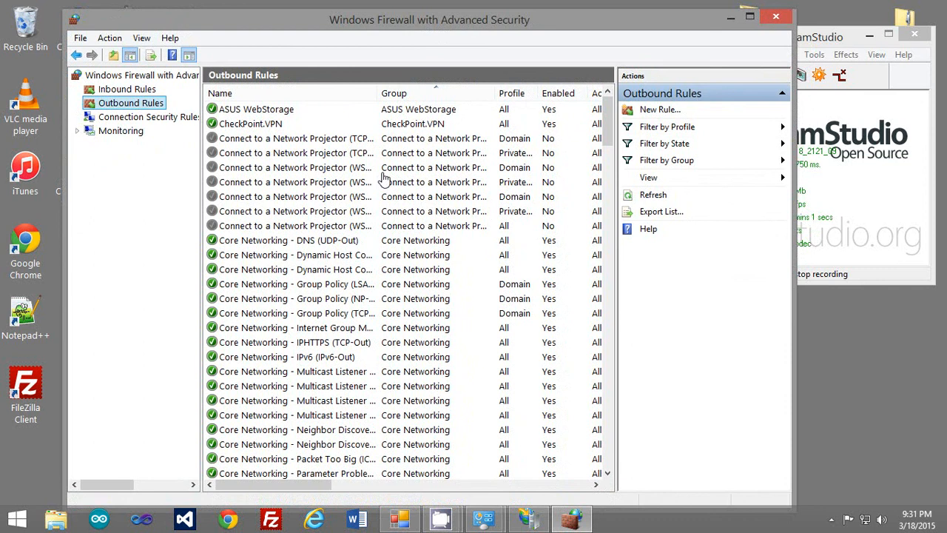
pyautogui.click(775, 17)
# Load the router admin page at 192.168.1.1 in Chrome and scroll through the Network Map.
pyautogui.click(228, 518)
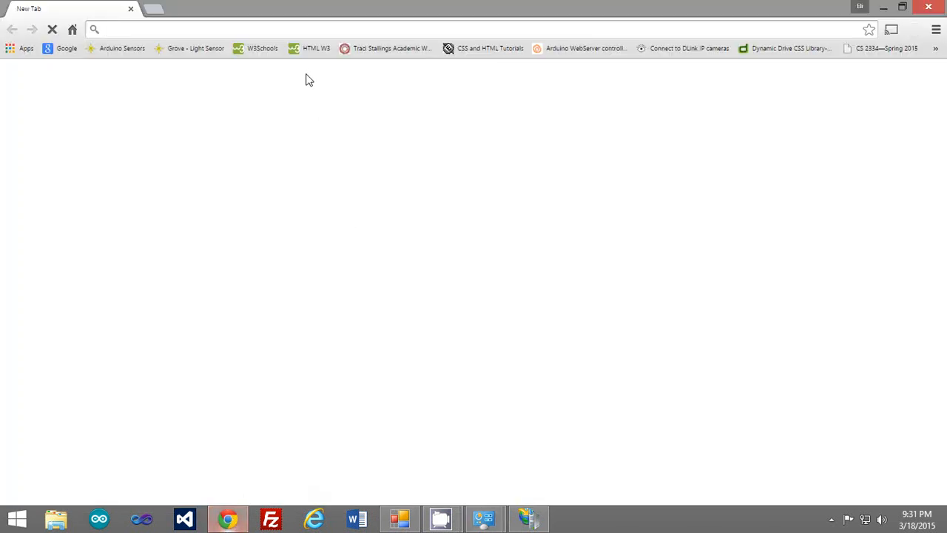
pyautogui.write('19')
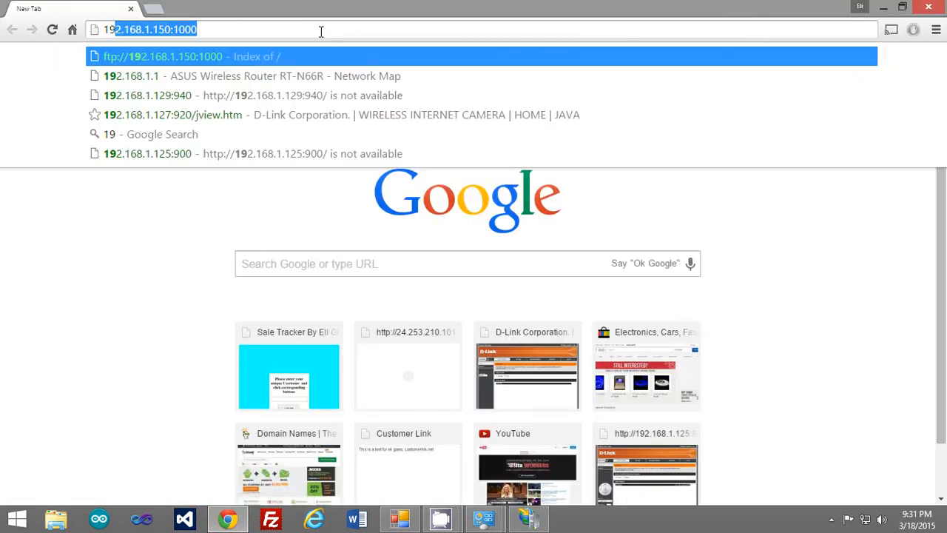
pyautogui.write('2.168.1.1')
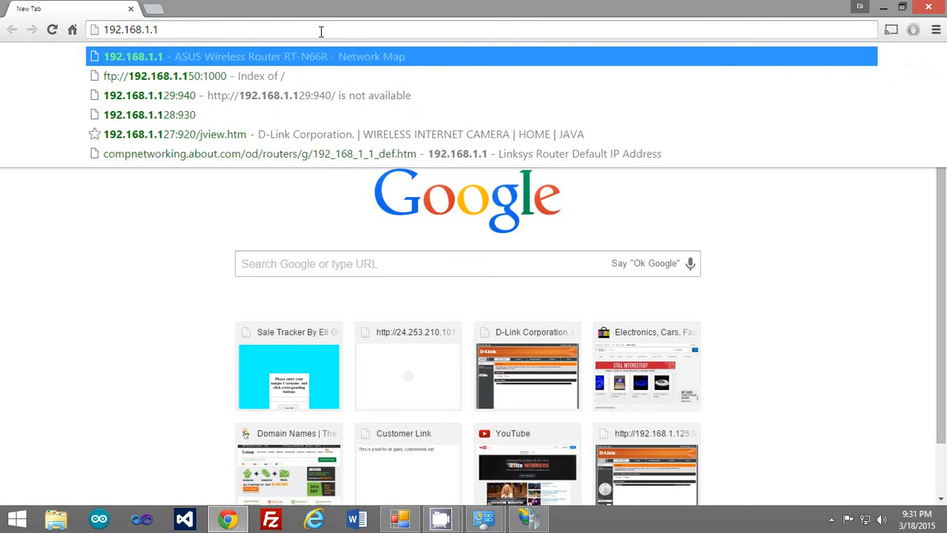
pyautogui.press('Return')
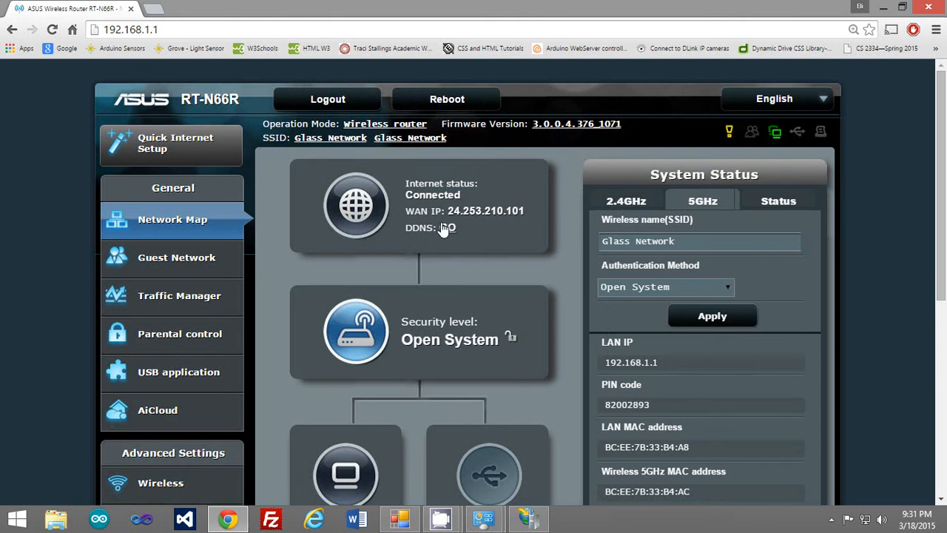
pyautogui.scroll(-1, 548, 157)
pyautogui.scroll(-2, 546, 159)
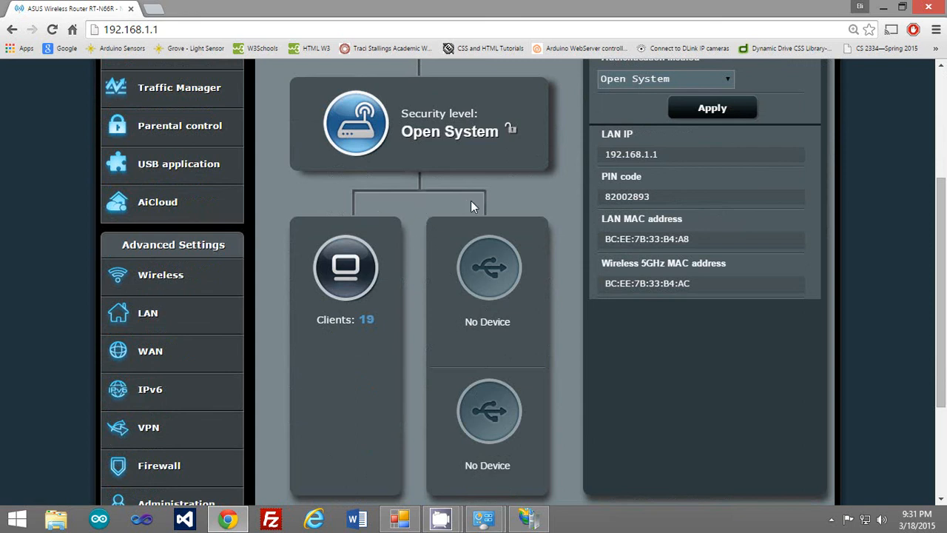
pyautogui.scroll(3, 291, 239)
pyautogui.scroll(-4, 525, 251)
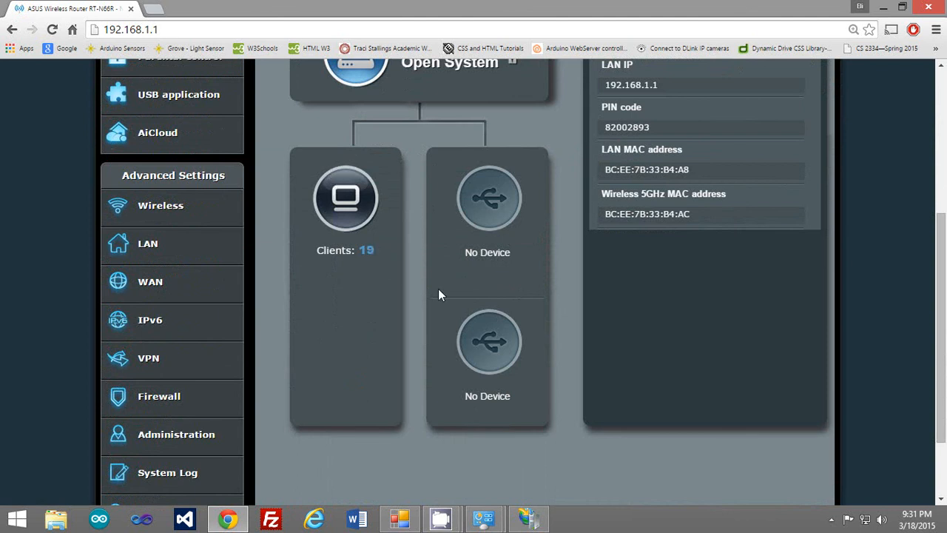
pyautogui.scroll(-1, 443, 282)
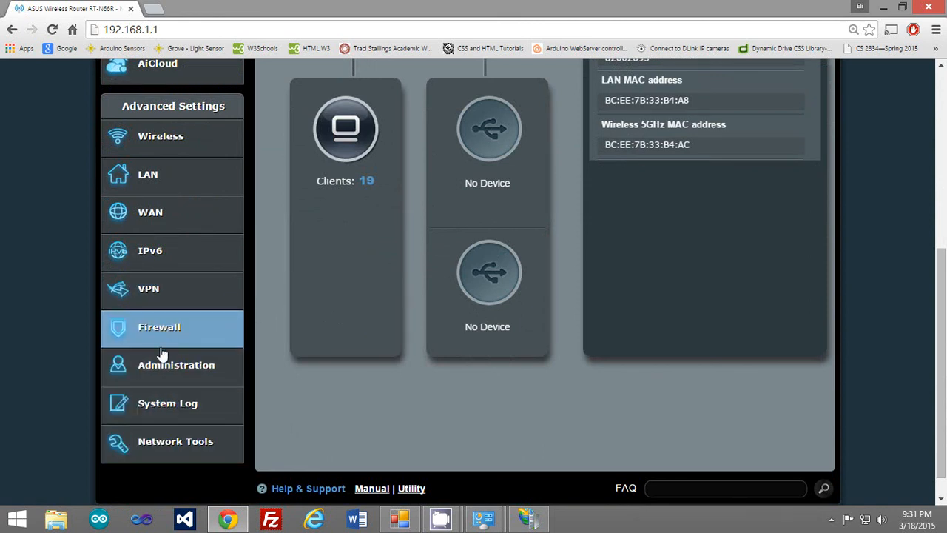
# Go to WAN > Virtual Server / Port Forwarding and review the existing Camera and Narvin ASPX entries.
pyautogui.click(178, 214)
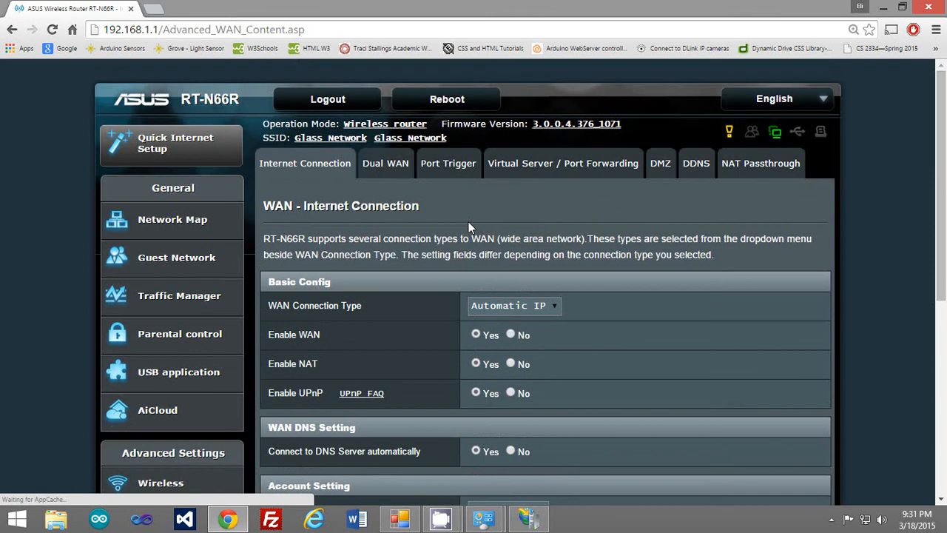
pyautogui.click(578, 170)
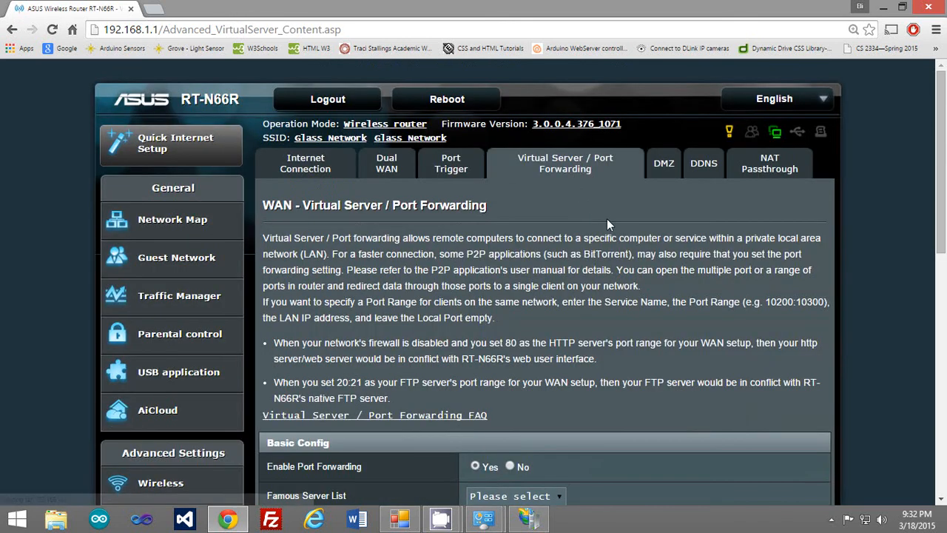
pyautogui.scroll(-2, 607, 218)
pyautogui.scroll(-5, 634, 248)
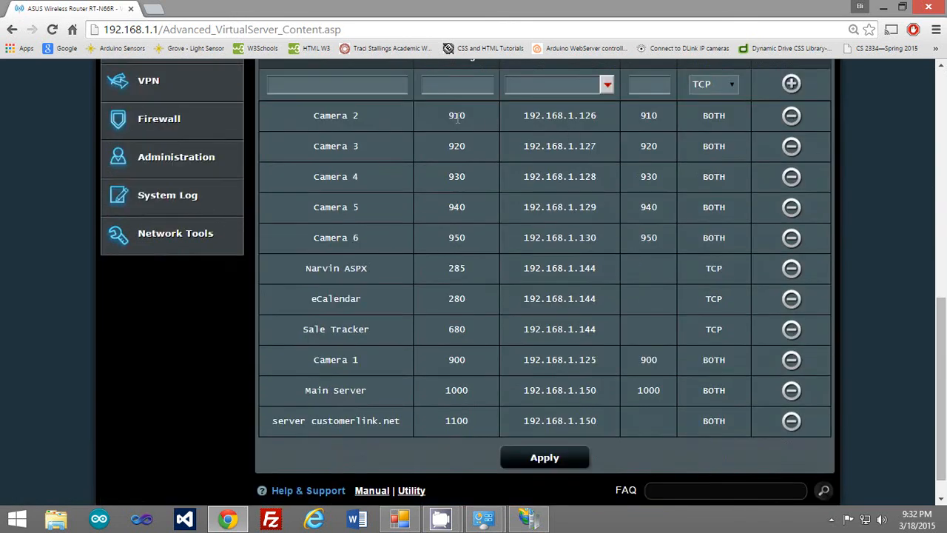
pyautogui.moveTo(315, 121); pyautogui.dragTo(347, 239)
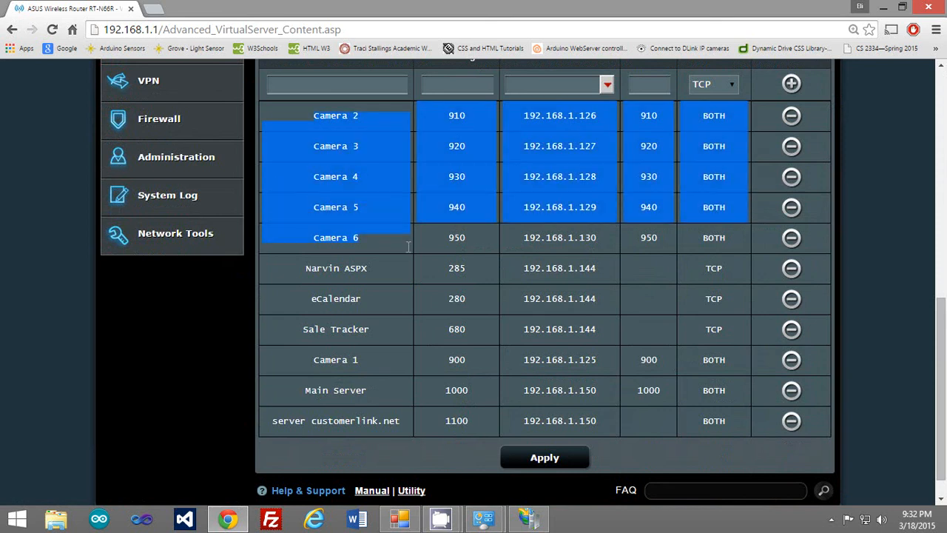
pyautogui.click(368, 271)
pyautogui.moveTo(293, 268); pyautogui.dragTo(419, 278)
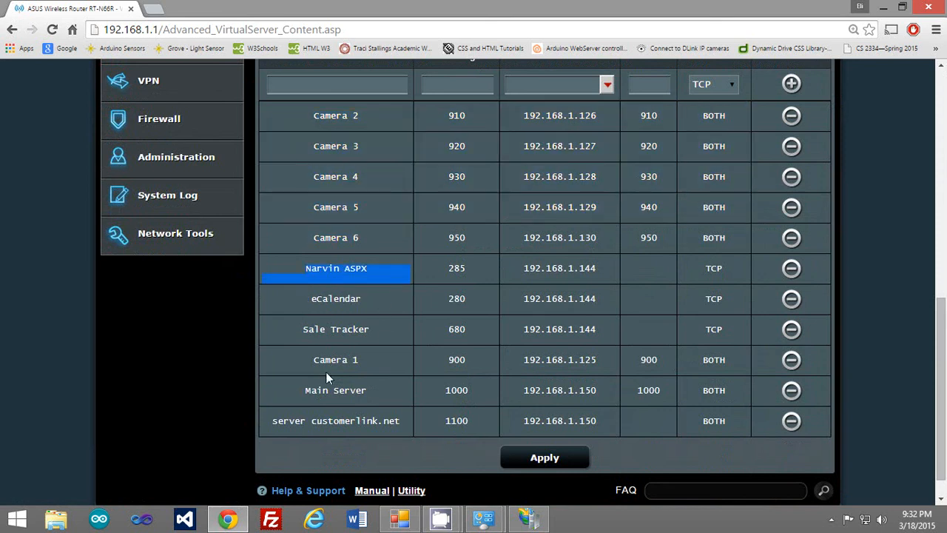
pyautogui.scroll(5, 604, 395)
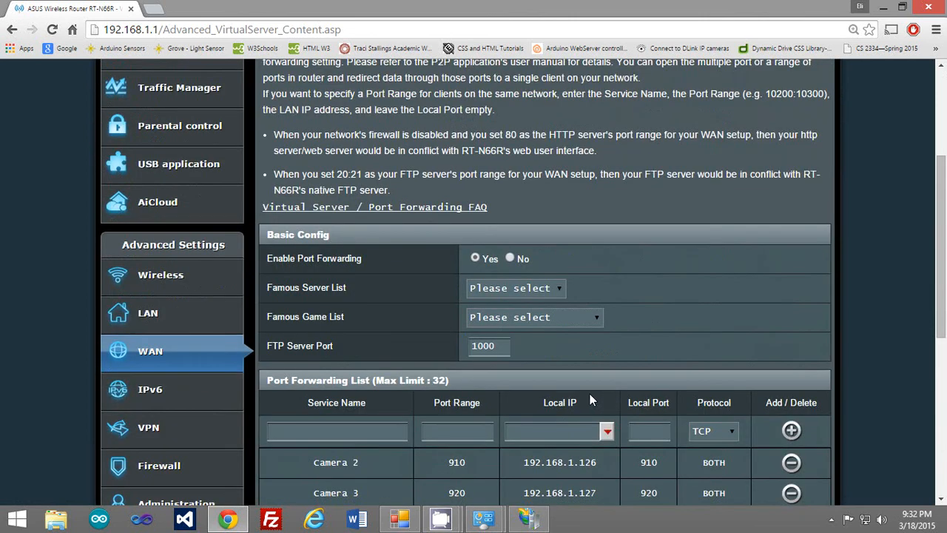
pyautogui.scroll(-2, 518, 377)
# Start a new forwarding rule with port range 2563 and choose its local IP device.
pyautogui.click(345, 291)
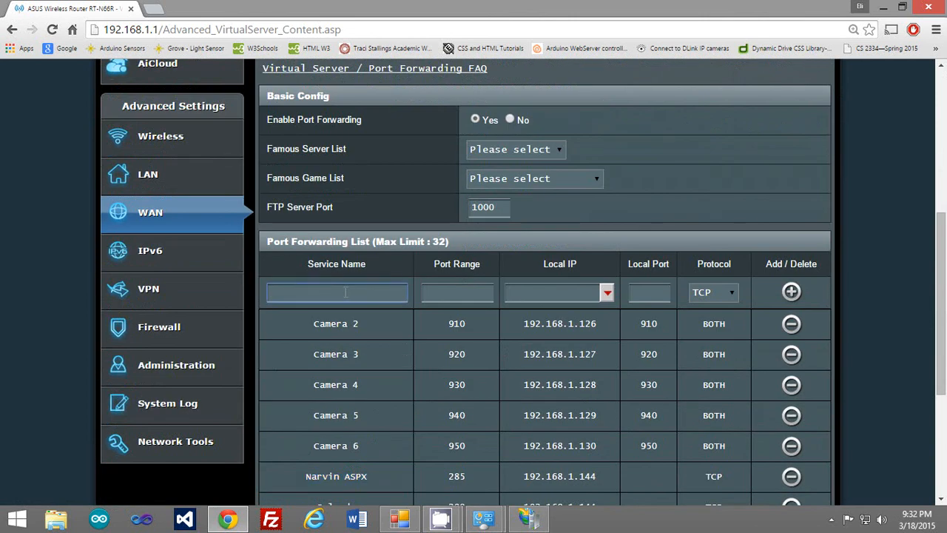
pyautogui.click(433, 293)
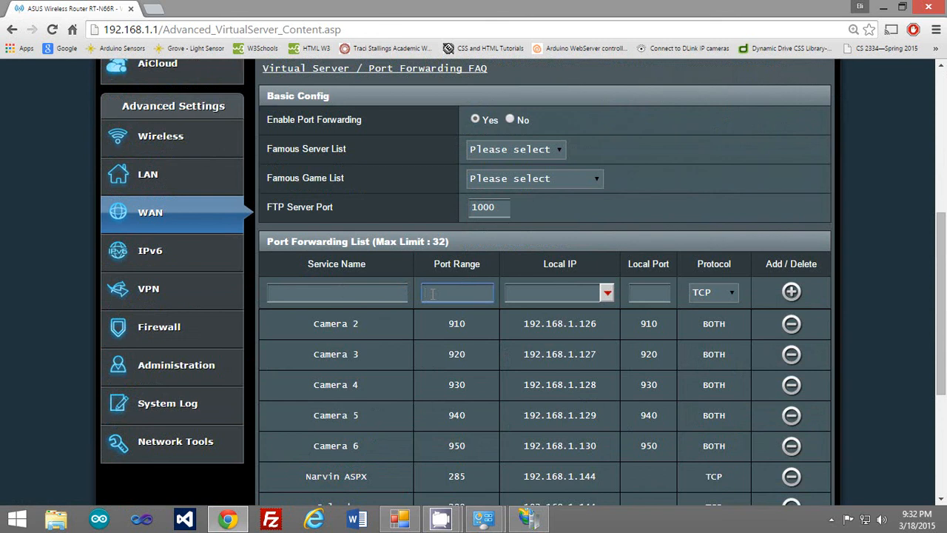
pyautogui.write('2363')
pyautogui.click(607, 293)
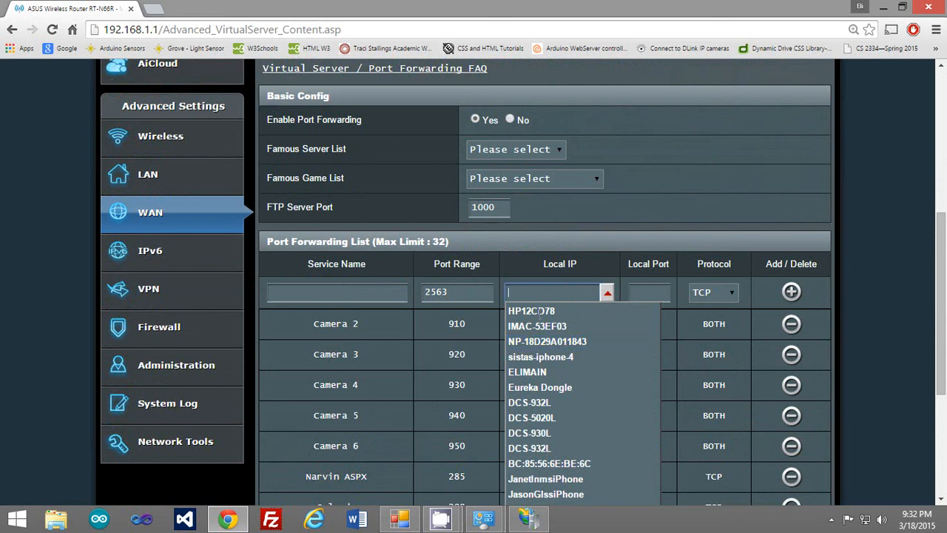
# Launch Command Prompt from search and run ipconfig to find the IPv4 address 192.168.1.144.
pyautogui.moveTo(946, 106)
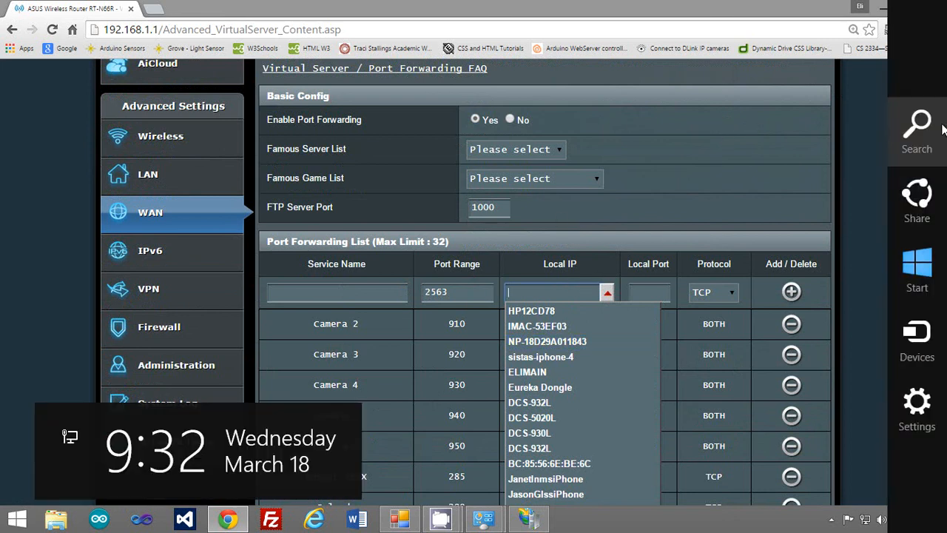
pyautogui.click(918, 118)
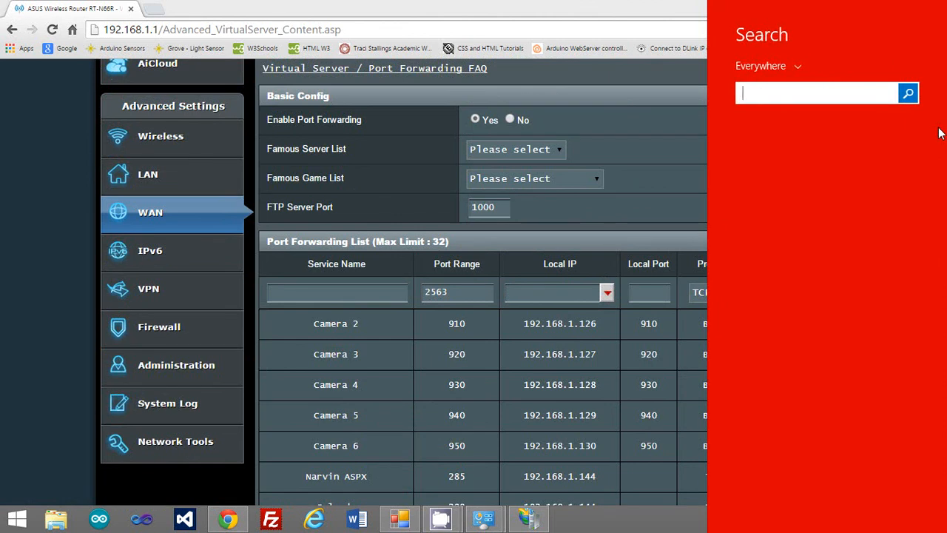
pyautogui.write('cmd')
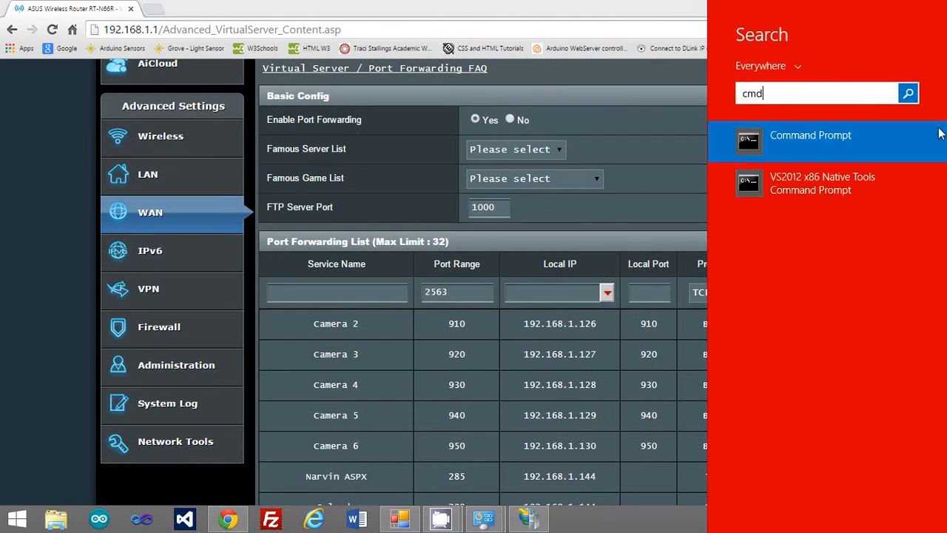
pyautogui.press('Return')
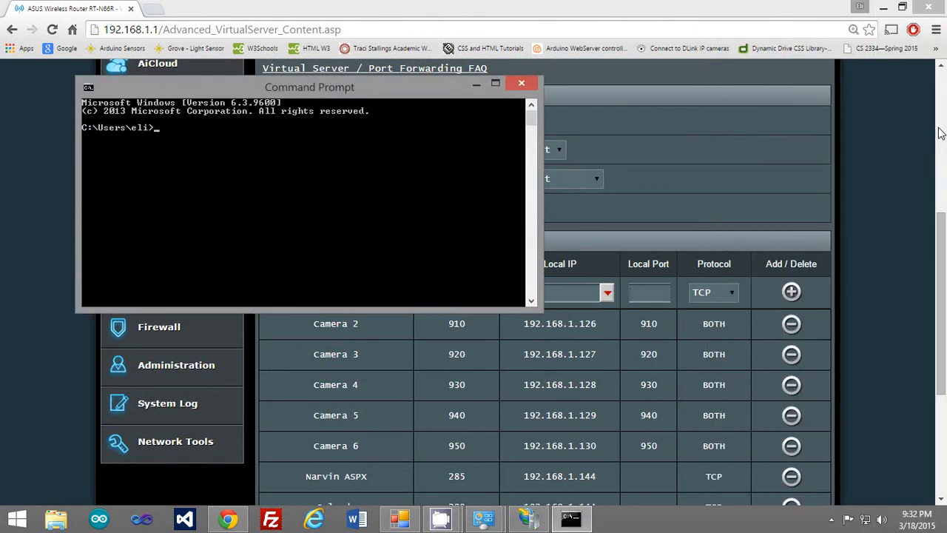
pyautogui.write('ipconfig')
pyautogui.press('Return')
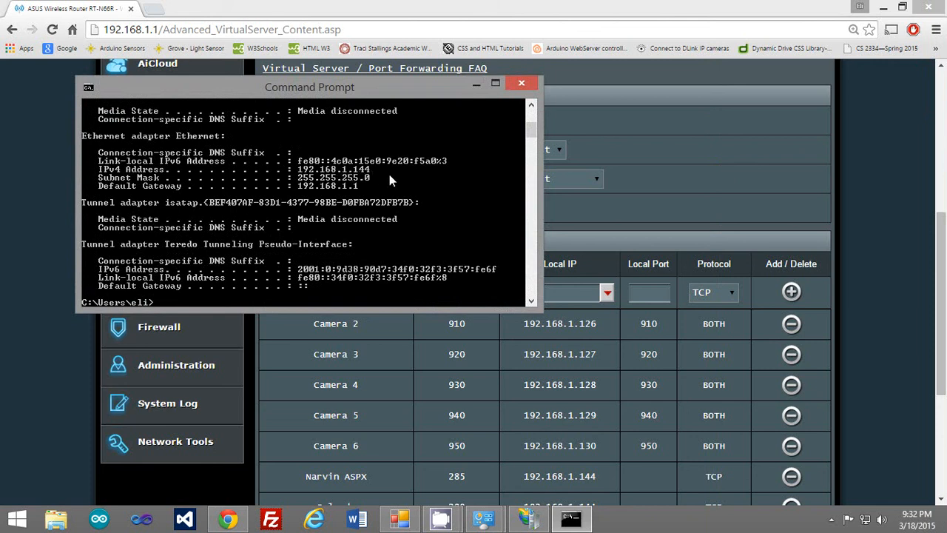
pyautogui.click(521, 83)
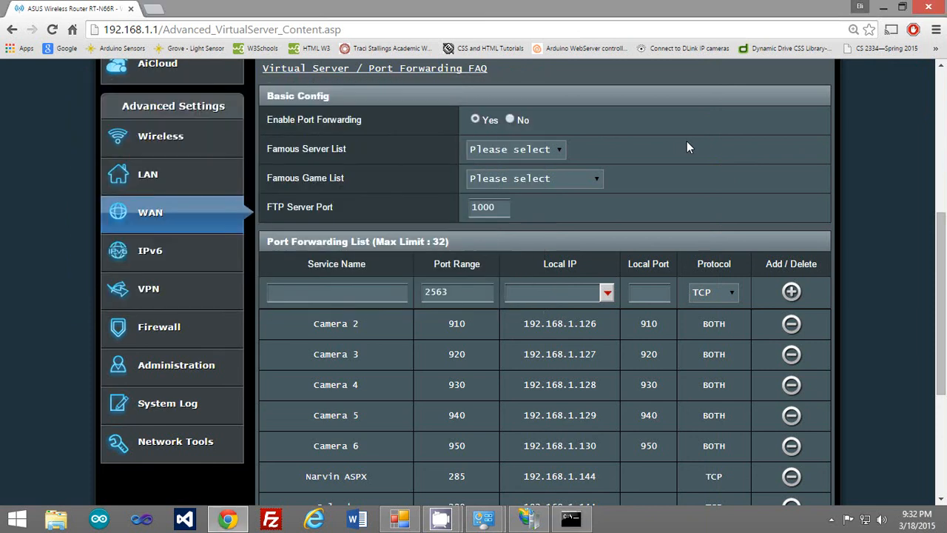
pyautogui.scroll(-3, 620, 317)
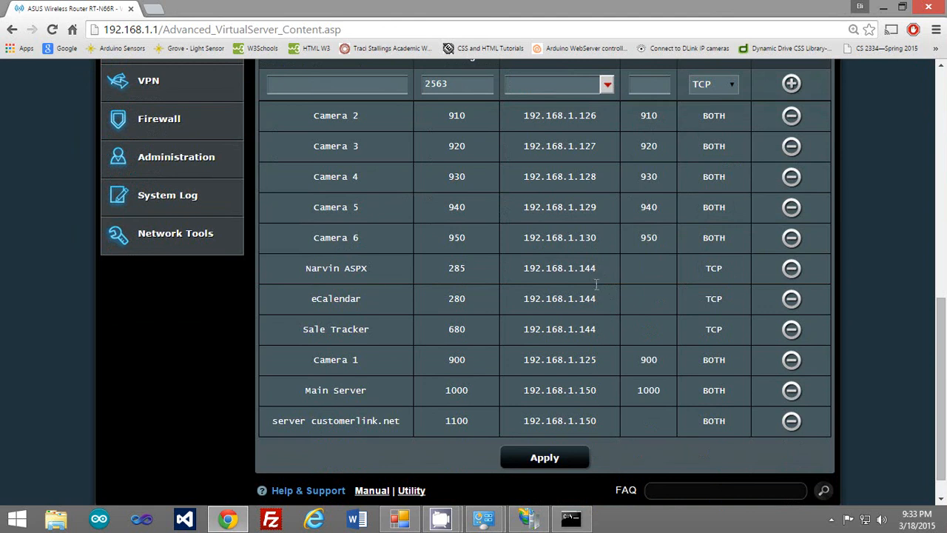
pyautogui.moveTo(596, 284); pyautogui.dragTo(603, 331)
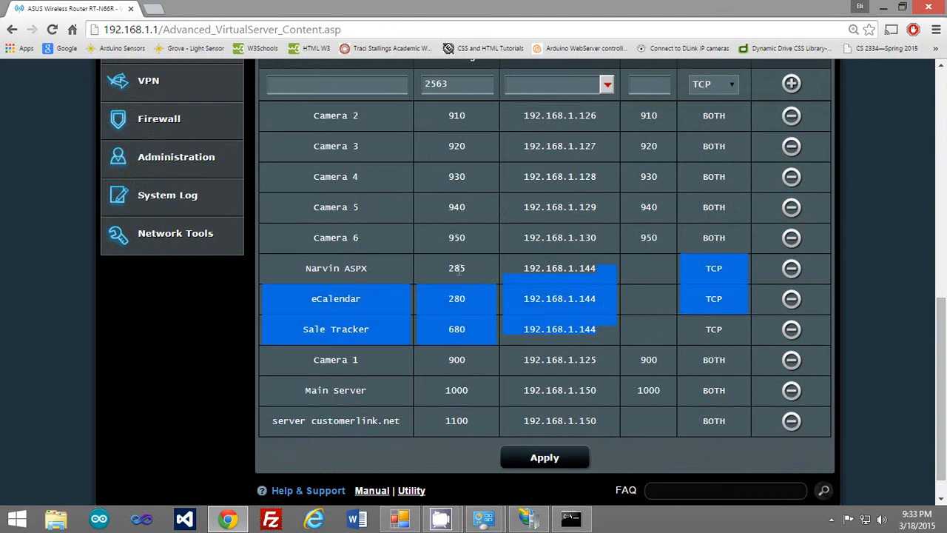
pyautogui.scroll(3, 712, 328)
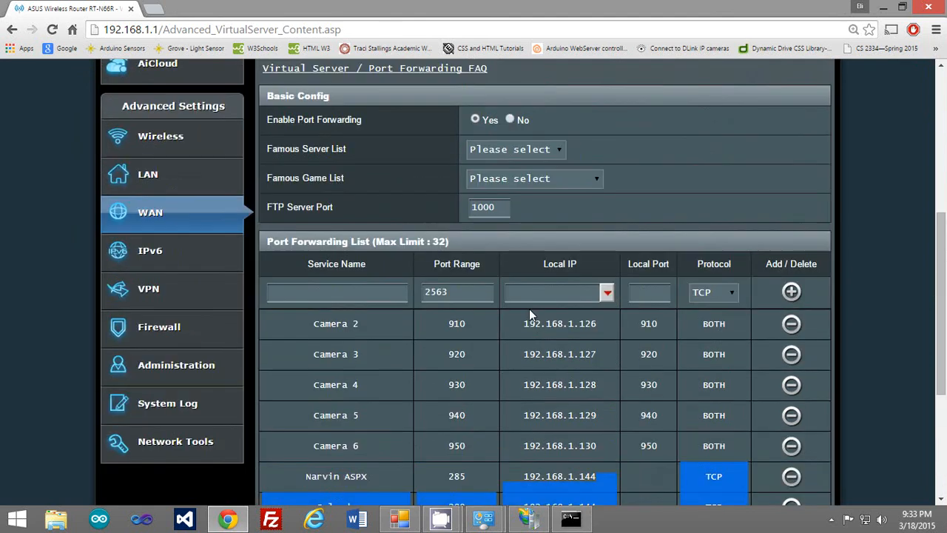
pyautogui.click(736, 292)
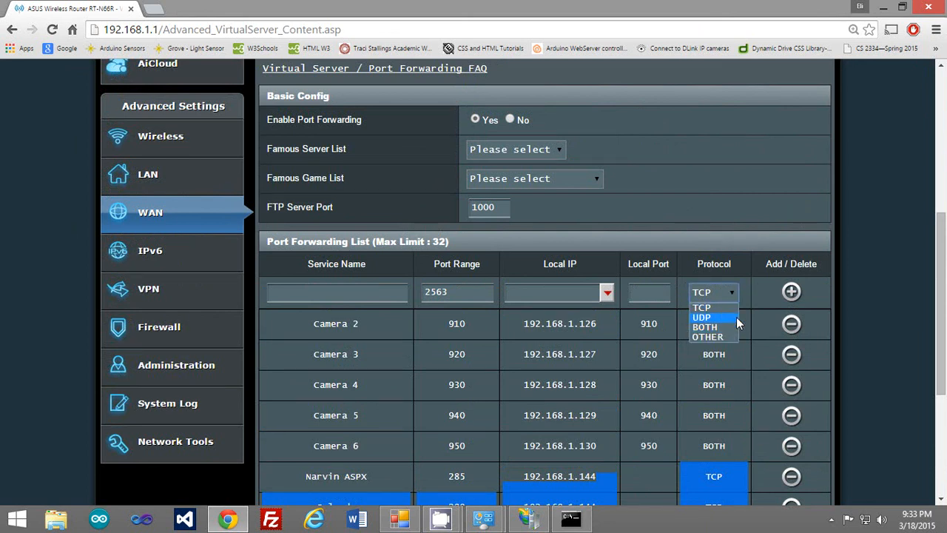
pyautogui.click(760, 288)
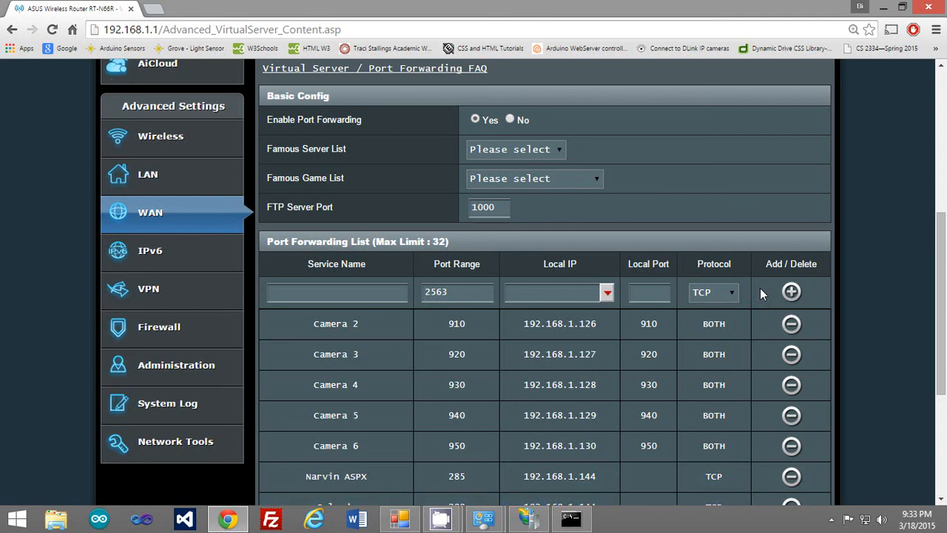
pyautogui.scroll(-1, 766, 278)
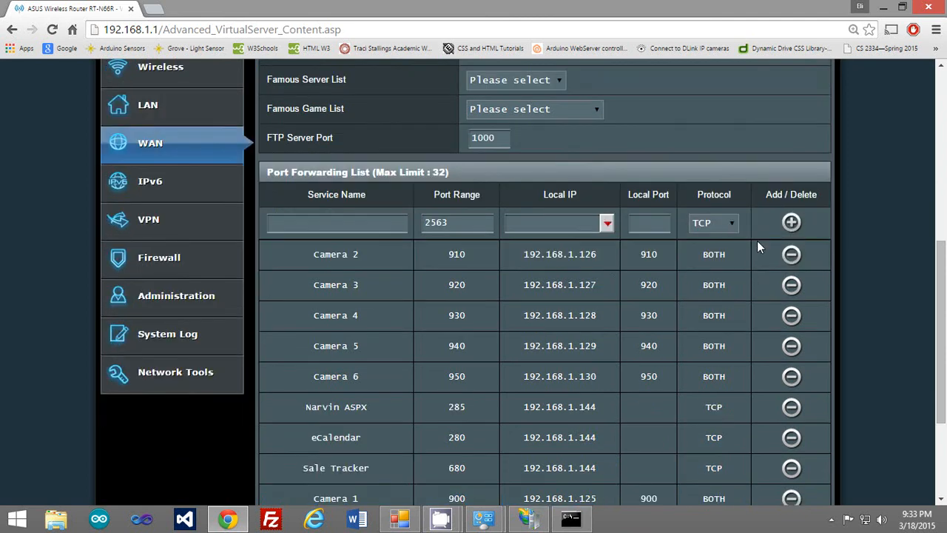
pyautogui.scroll(-3, 727, 317)
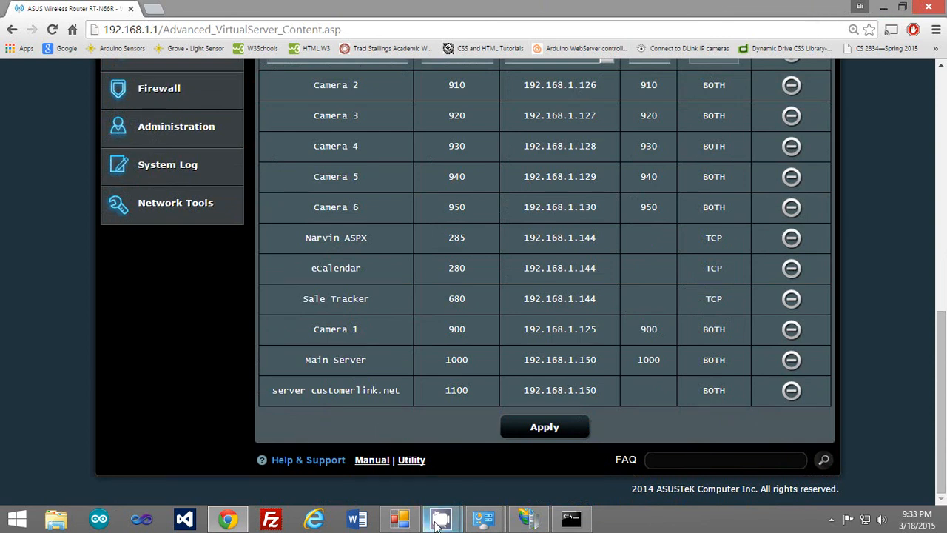
pyautogui.moveTo(529, 521)
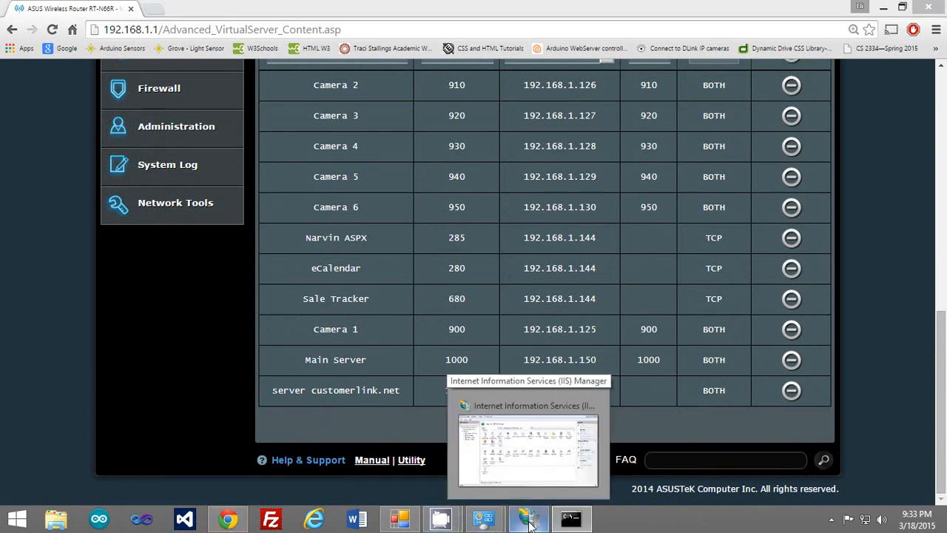
# Switch to IIS Manager, inspect Narvin ASPX's Request Filtering rules, then return to its Home page.
pyautogui.click(530, 522)
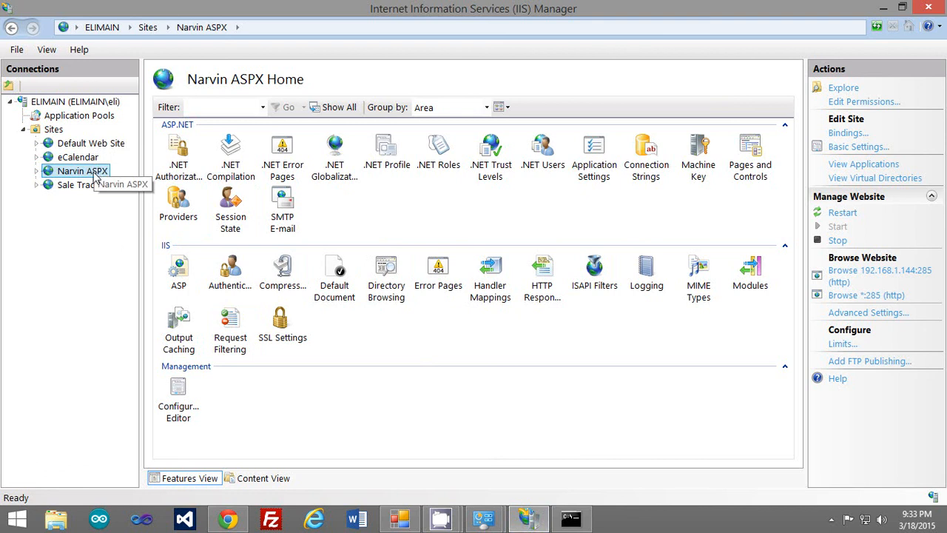
pyautogui.click(406, 216)
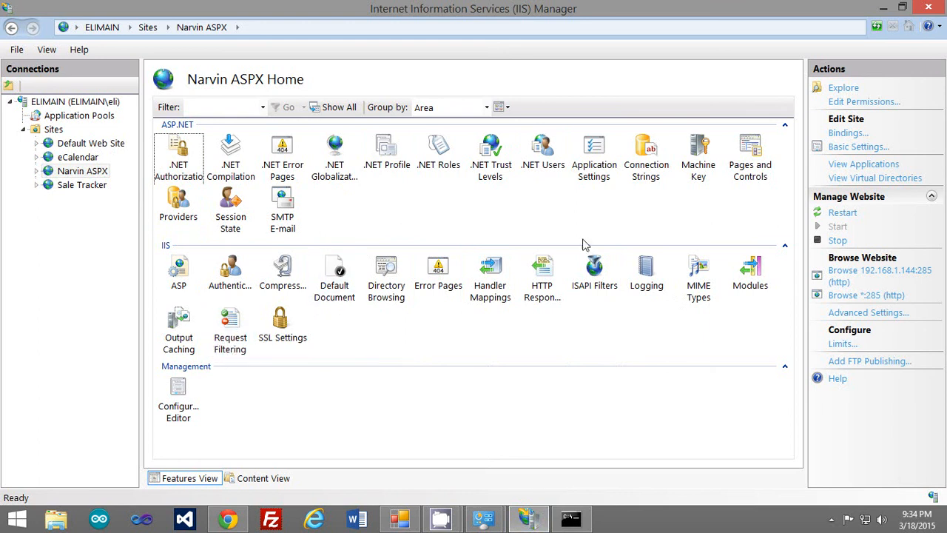
pyautogui.doubleClick(242, 326)
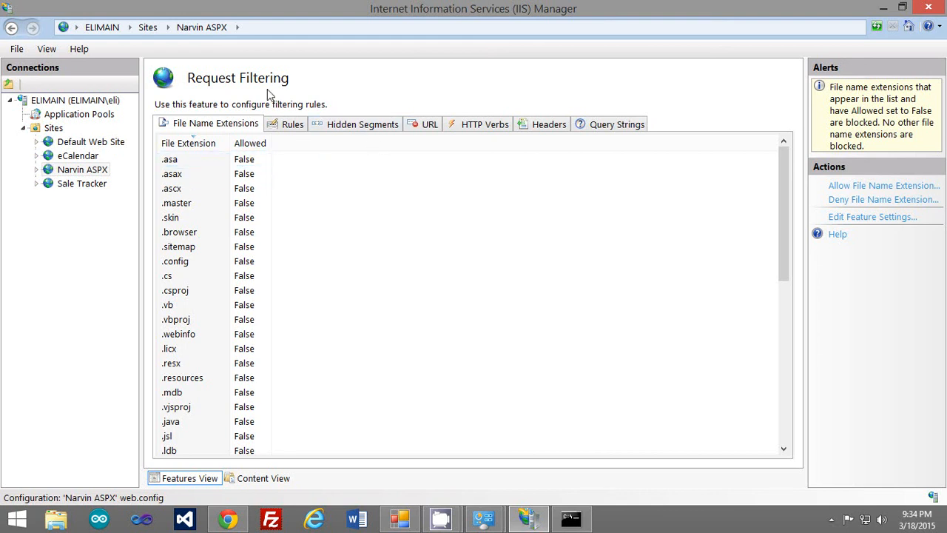
pyautogui.click(101, 172)
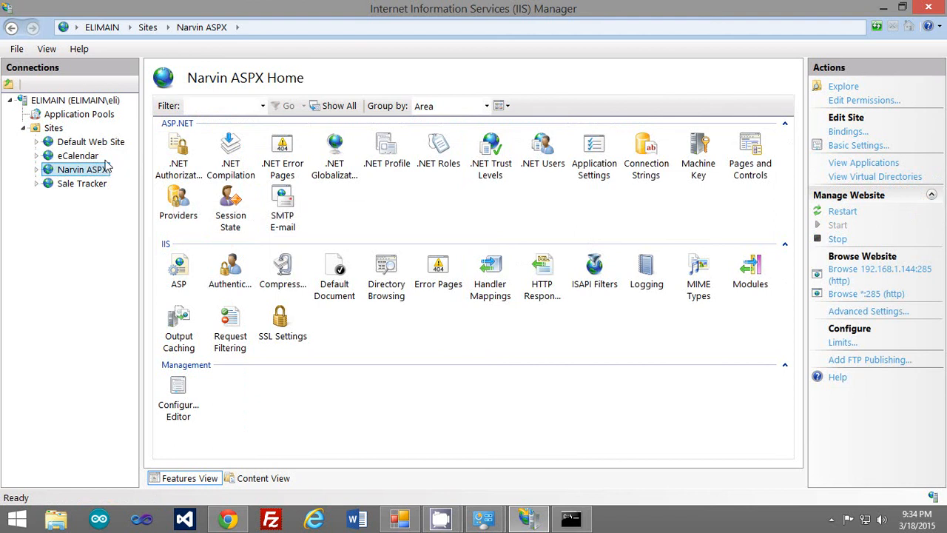
pyautogui.rightClick(53, 129)
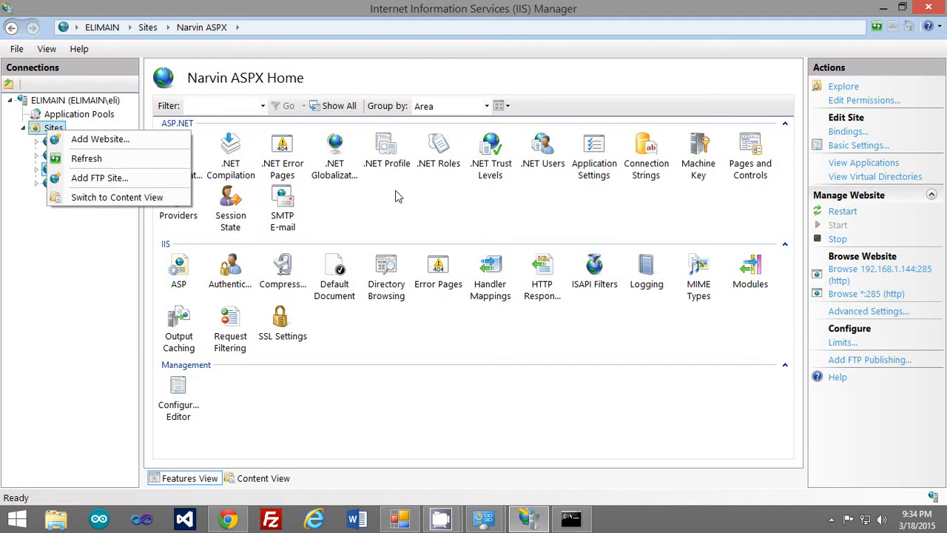
pyautogui.click(423, 207)
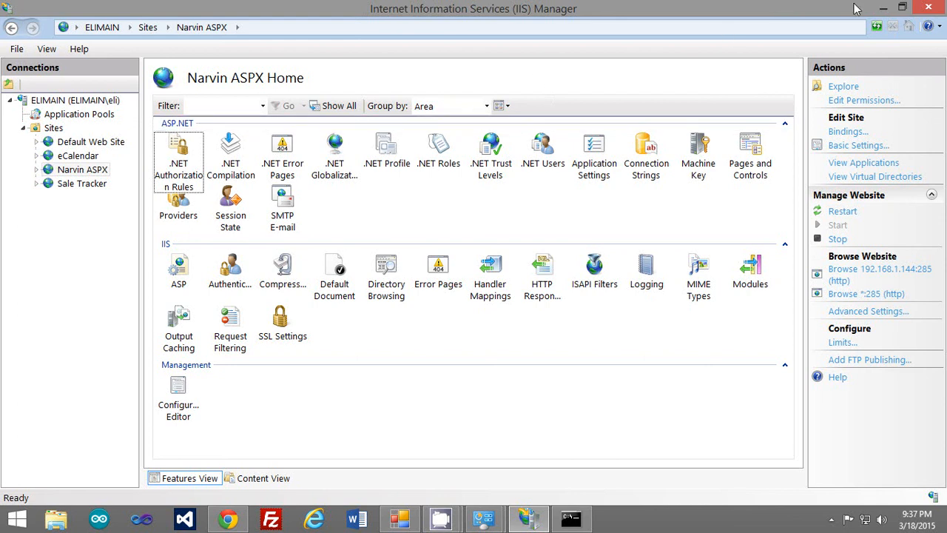
# Minimize IIS Manager and Chrome, close Command Prompt and Windows Firewall, and open This PC in File Explorer.
pyautogui.click(888, 7)
pyautogui.click(888, 8)
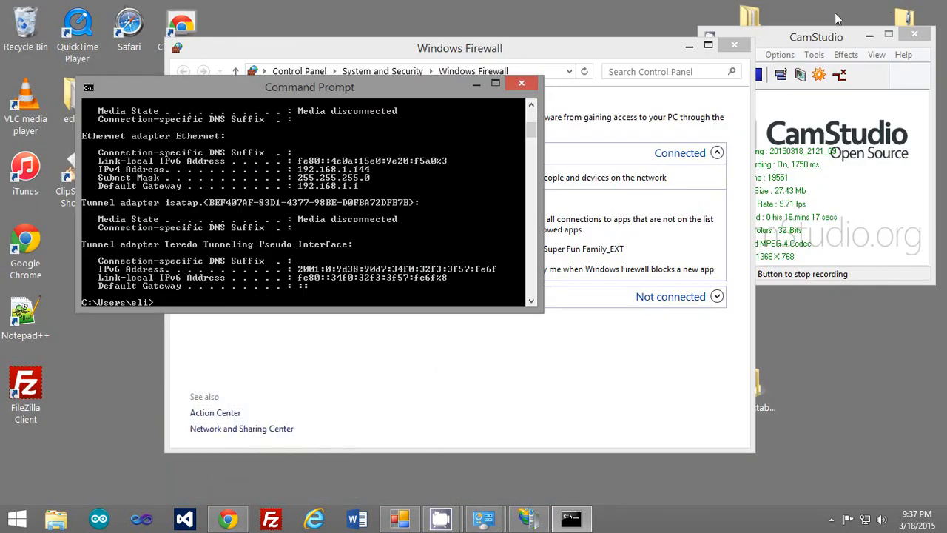
pyautogui.click(520, 82)
pyautogui.click(732, 45)
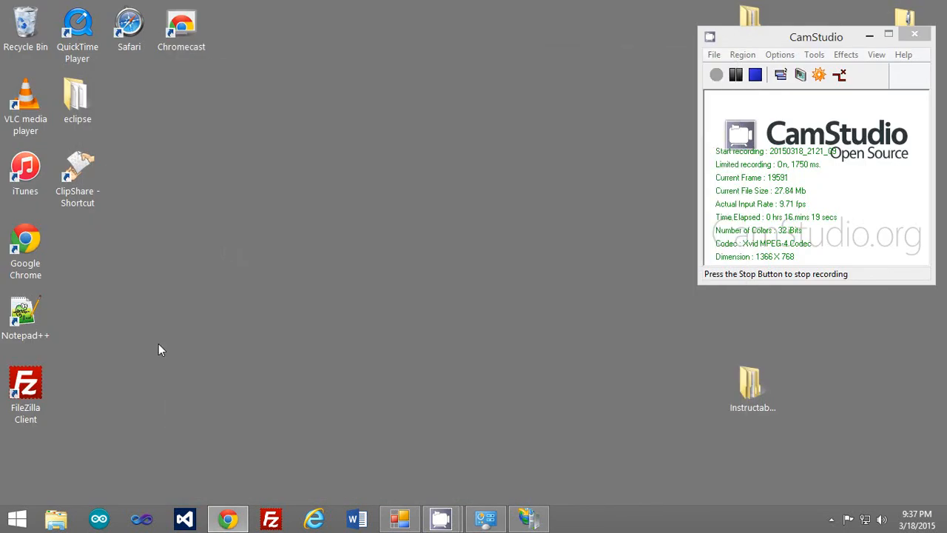
pyautogui.click(58, 520)
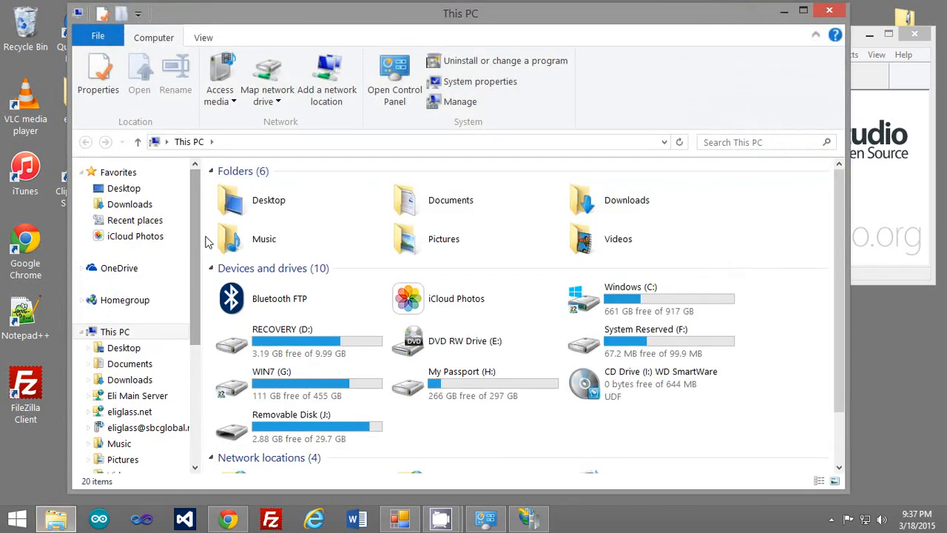
pyautogui.scroll(-2, 547, 400)
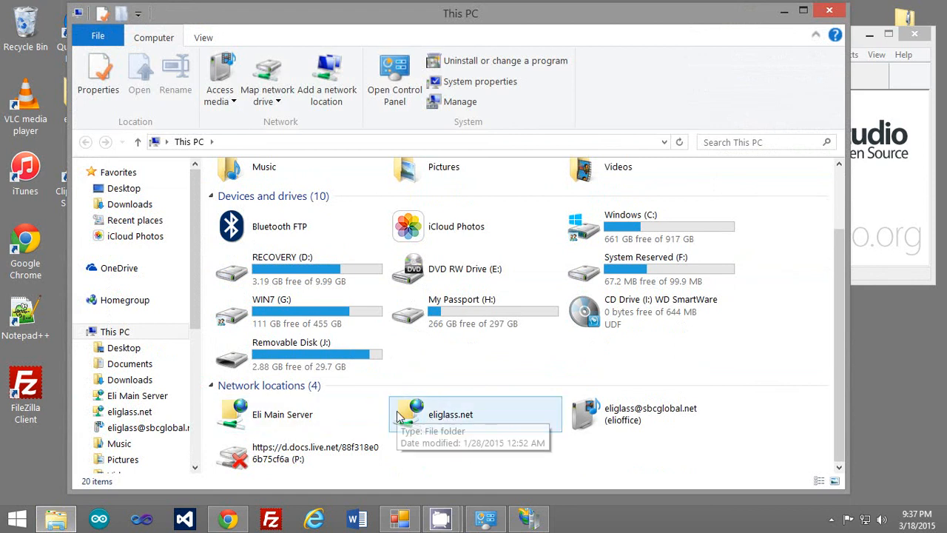
pyautogui.rightClick(420, 458)
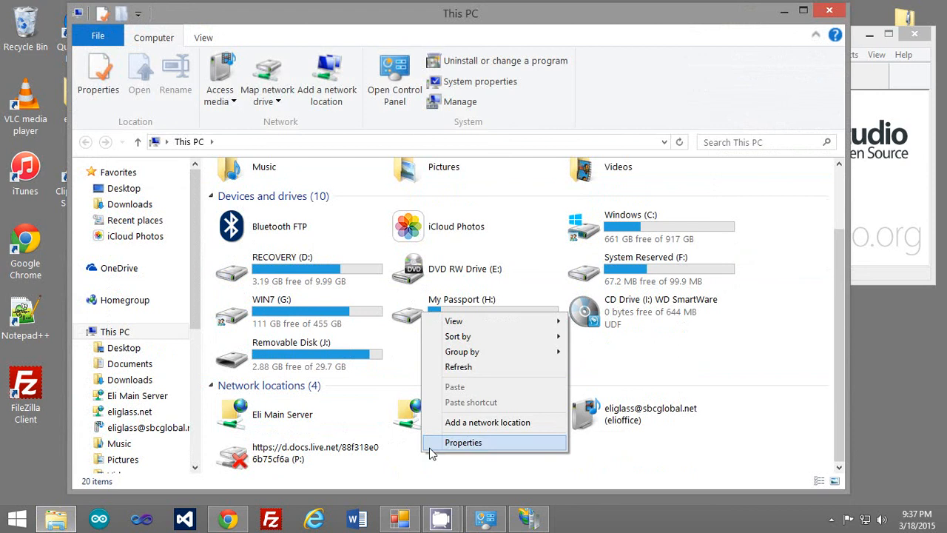
pyautogui.click(460, 421)
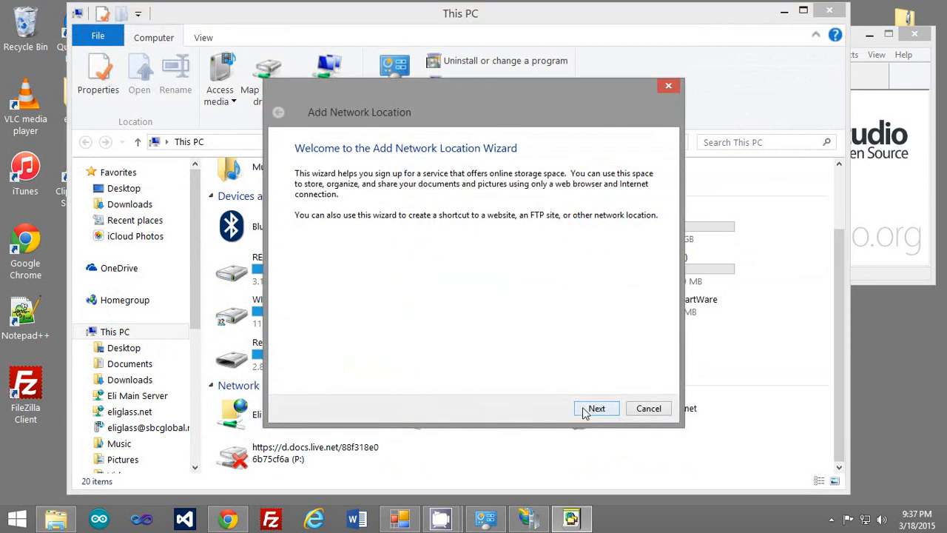
pyautogui.click(593, 407)
pyautogui.click(605, 408)
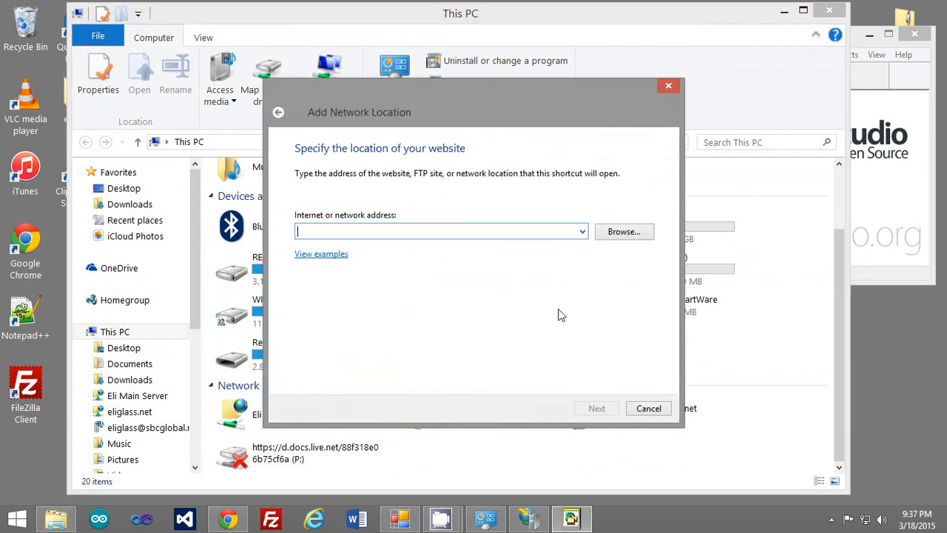
pyautogui.write('ft')
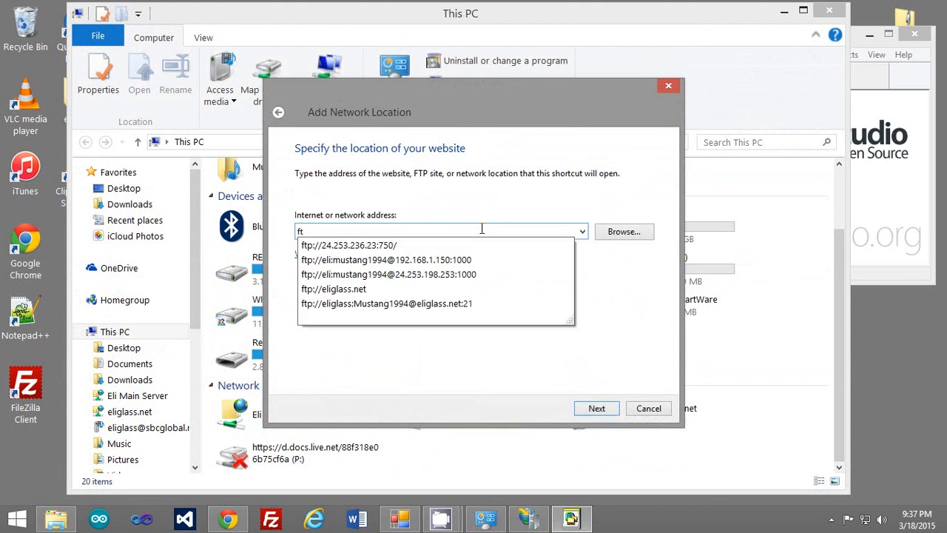
pyautogui.press('Down')
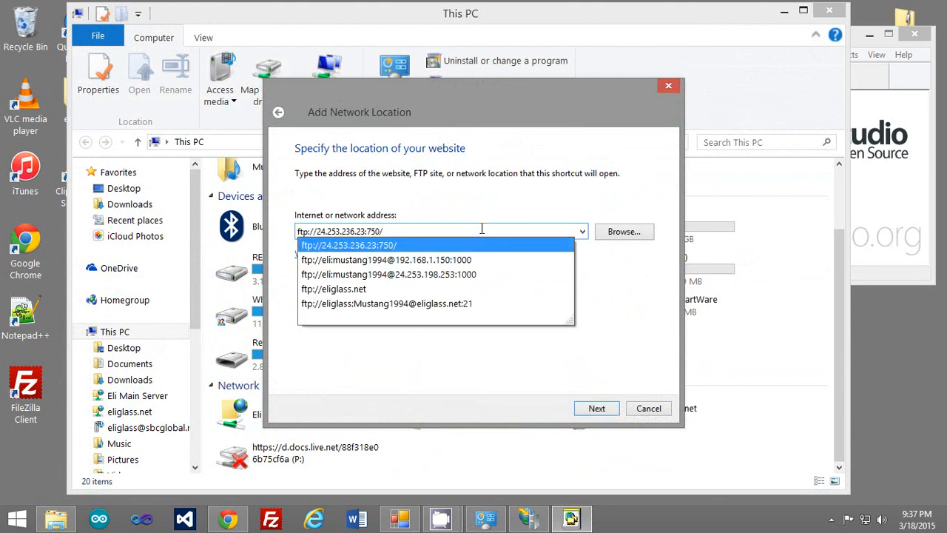
pyautogui.press('BackSpace')
pyautogui.press('BackSpace')
pyautogui.press('BackSpace')
pyautogui.press('BackSpace')
pyautogui.write('1000')
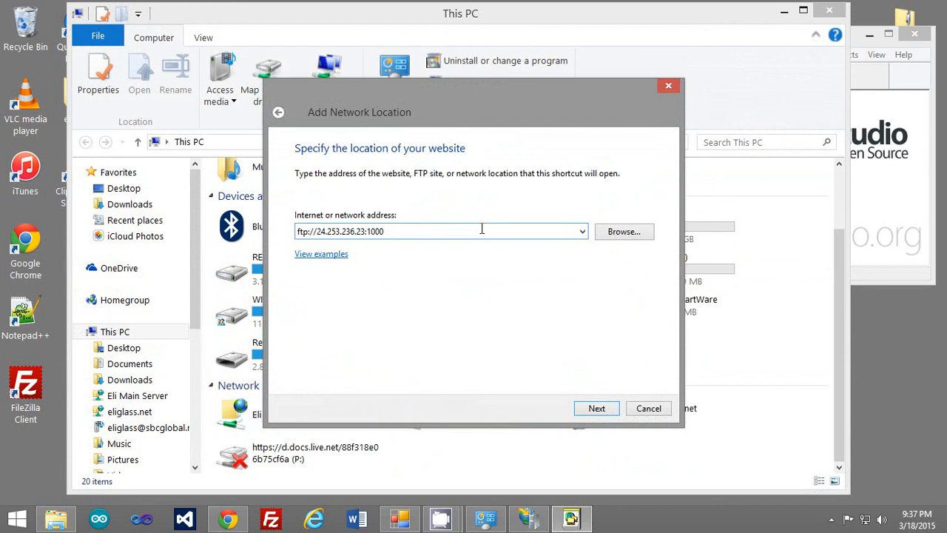
pyautogui.press('Return')
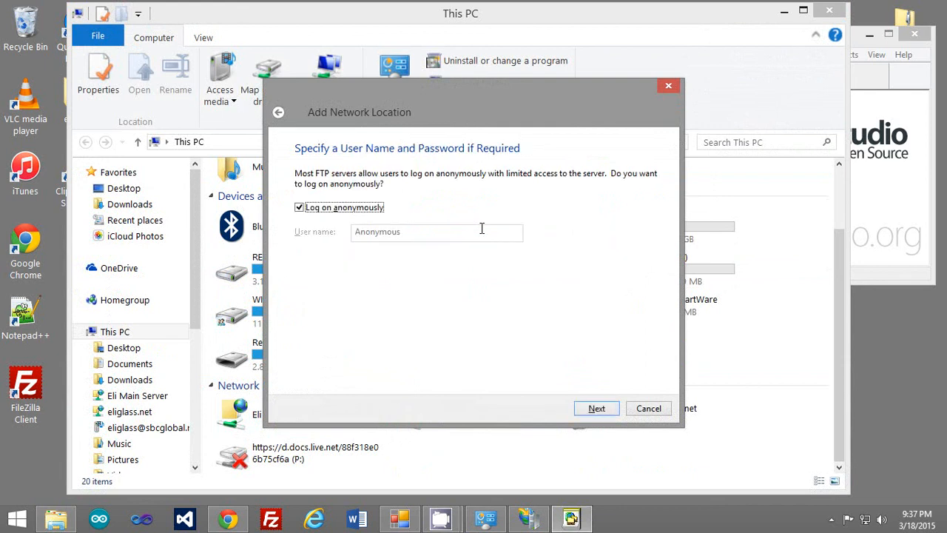
# Turn off anonymous logon, enter the user name, keep the name 24.253.236.23, and finish.
pyautogui.click(303, 213)
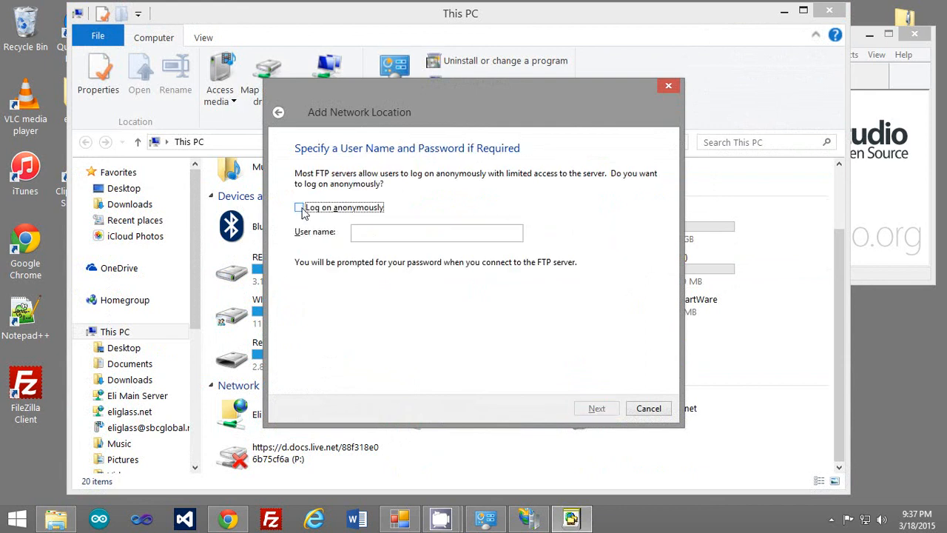
pyautogui.click(376, 231)
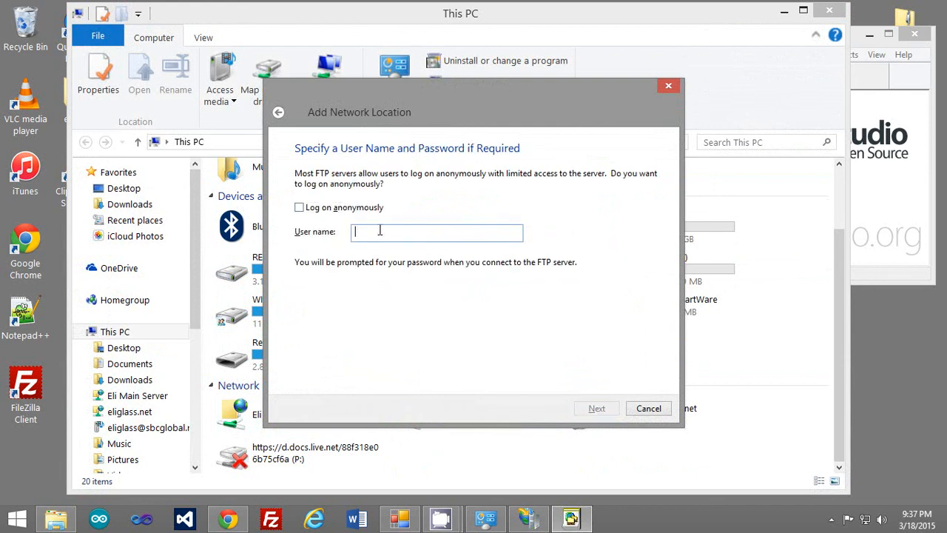
pyautogui.write('eli')
pyautogui.click(594, 409)
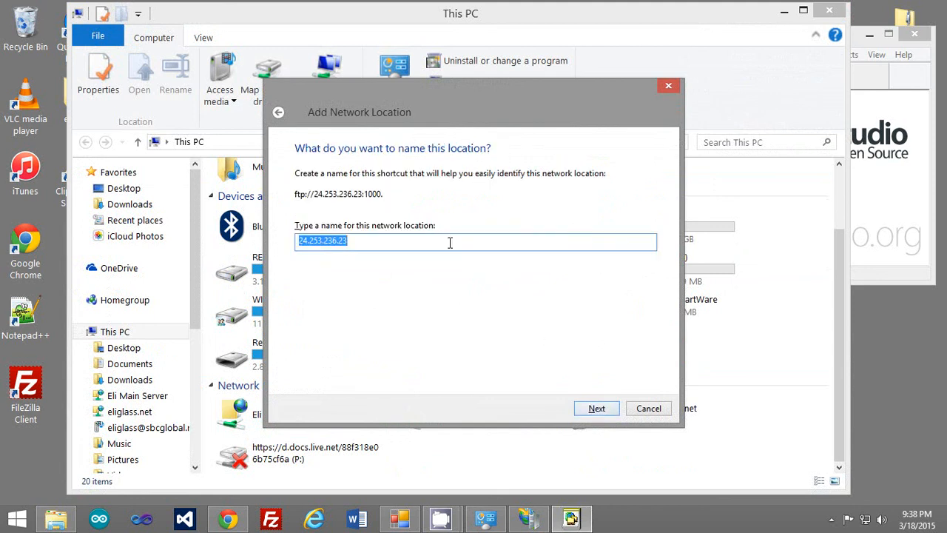
pyautogui.click(604, 409)
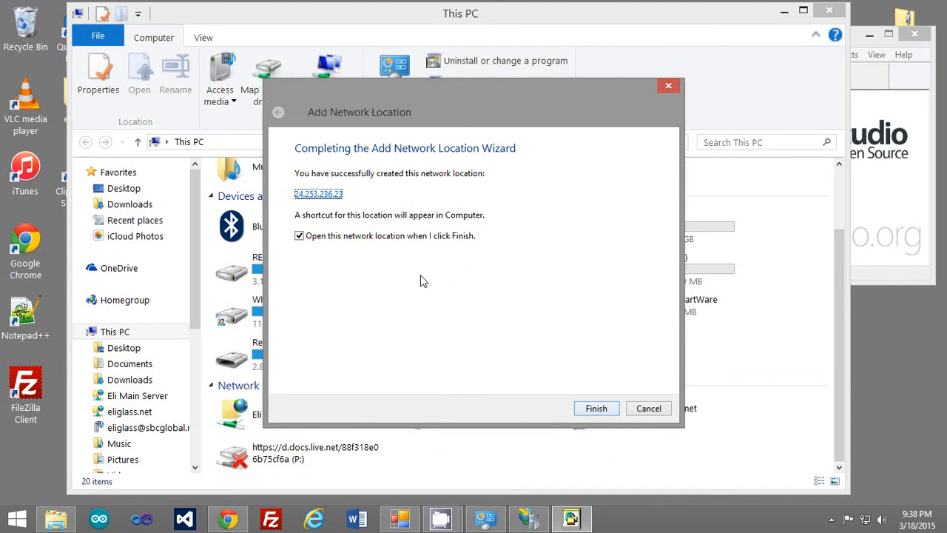
pyautogui.click(592, 408)
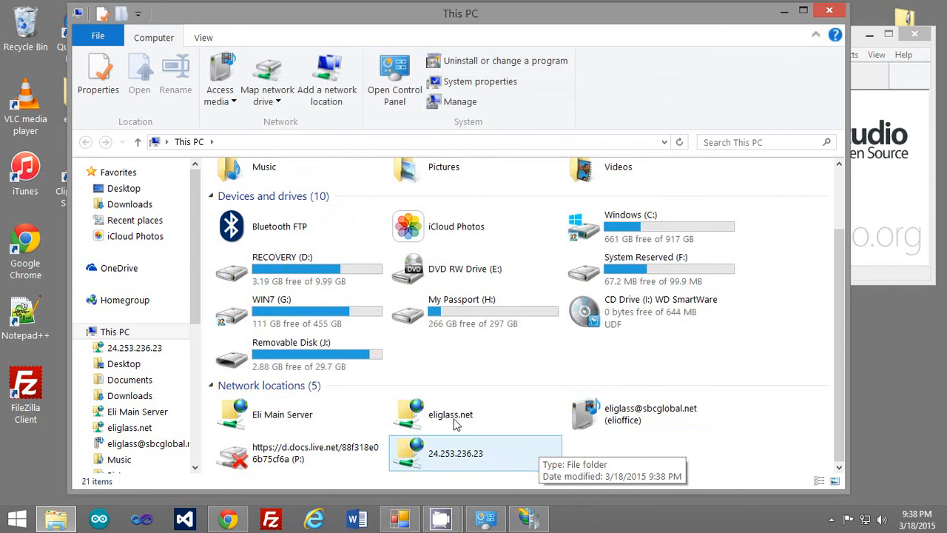
pyautogui.doubleClick(478, 470)
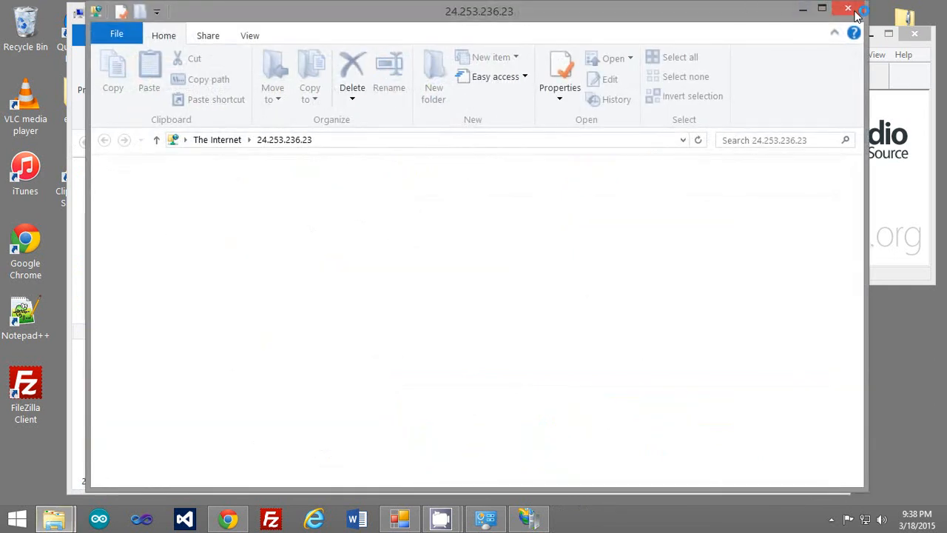
pyautogui.click(849, 10)
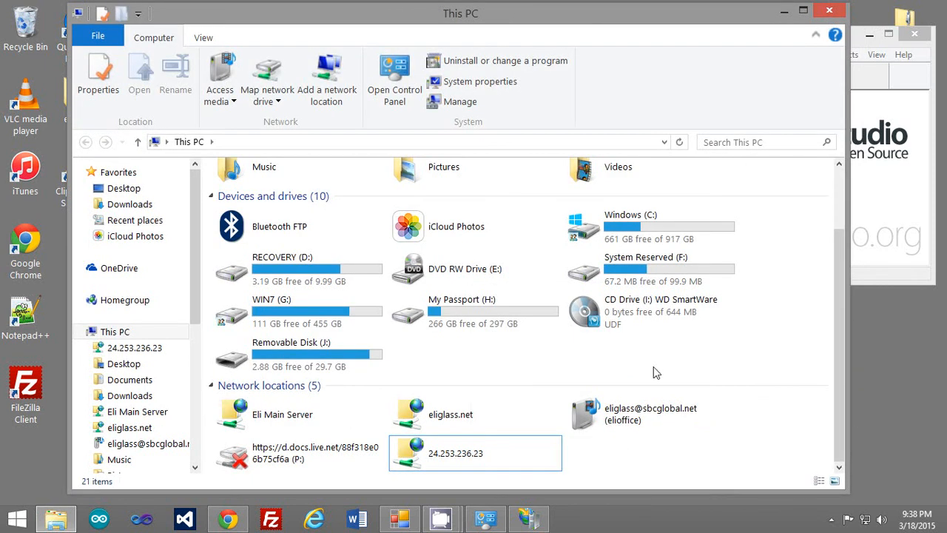
pyautogui.rightClick(614, 453)
pyautogui.click(641, 427)
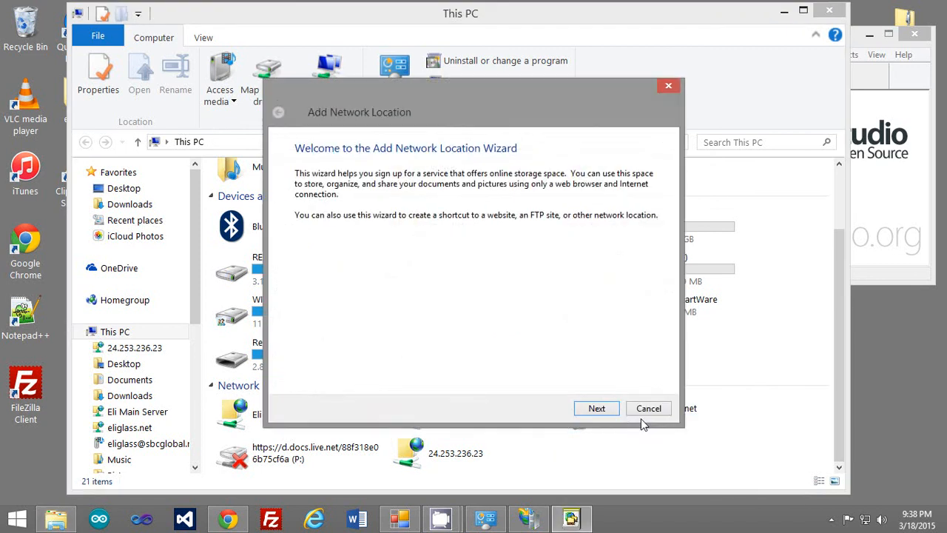
pyautogui.click(614, 408)
pyautogui.click(611, 409)
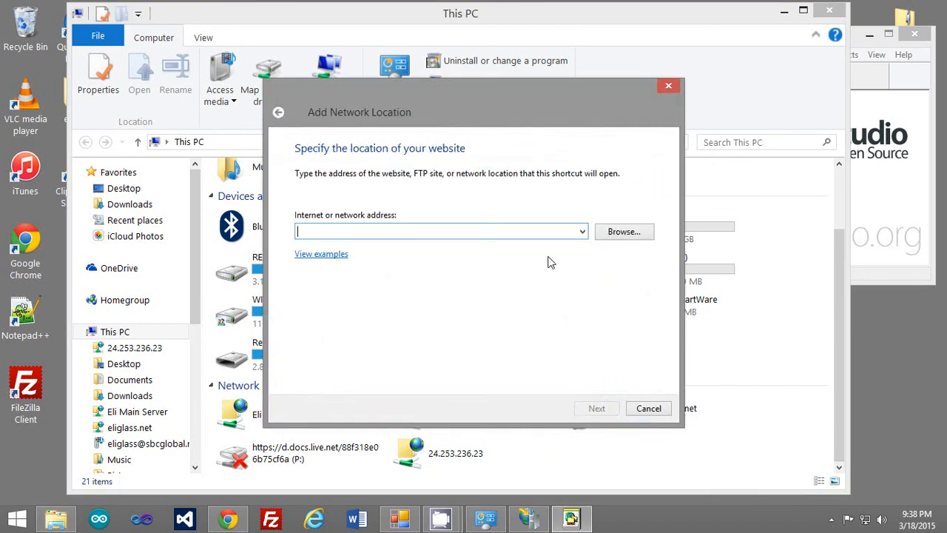
pyautogui.write('ftp')
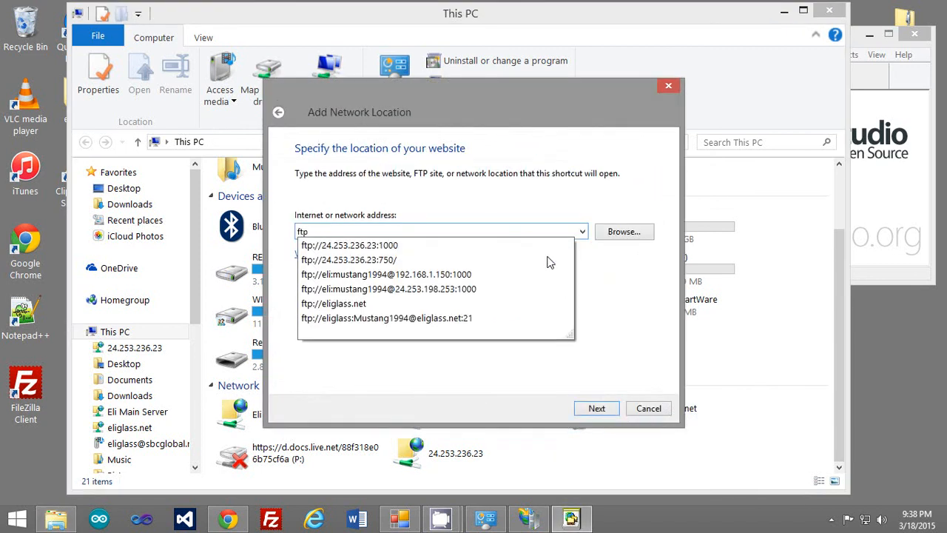
pyautogui.press('Down')
pyautogui.press('BackSpace')
pyautogui.press('BackSpace')
pyautogui.press('BackSpace')
pyautogui.press('BackSpace')
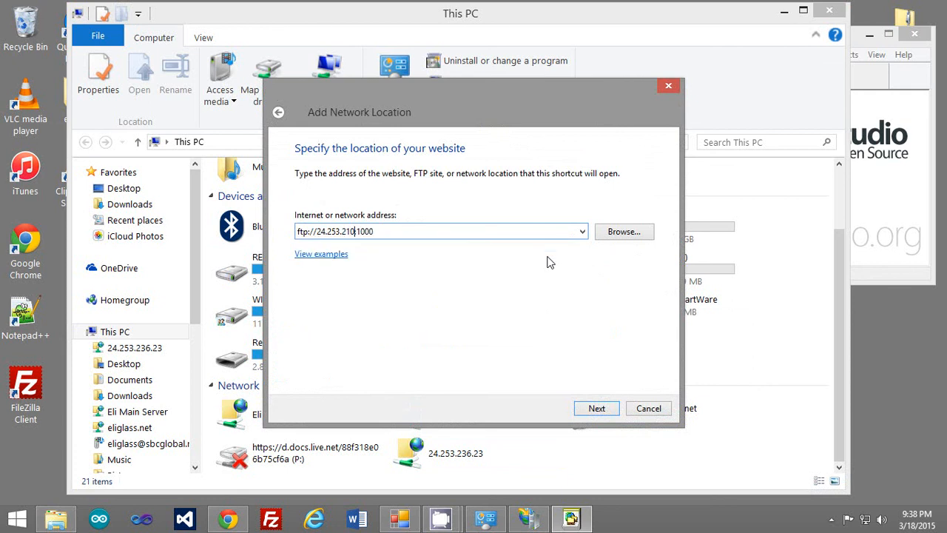
pyautogui.write('101')
pyautogui.press('Return')
# Log on with a user name instead of anonymously, keep the name 24.253.210.101, and finish.
pyautogui.click(300, 209)
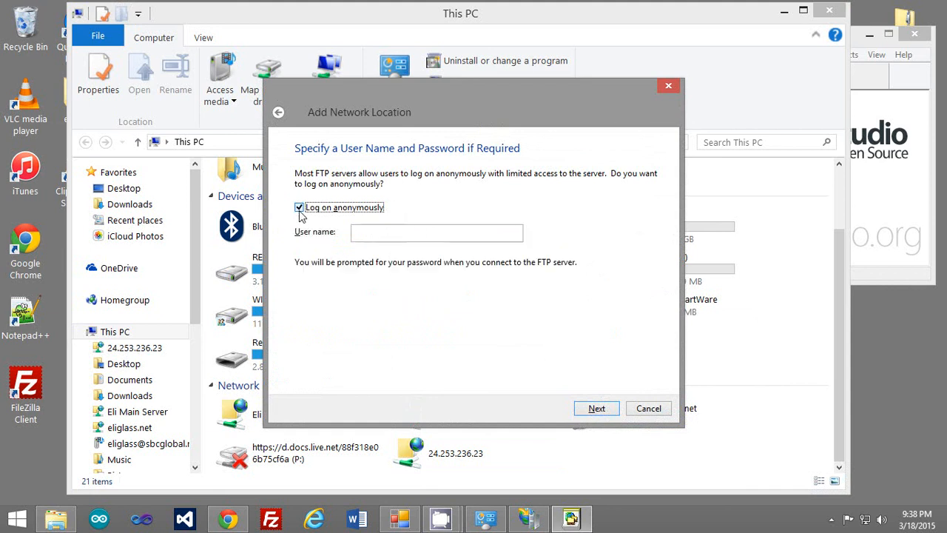
pyautogui.click(387, 235)
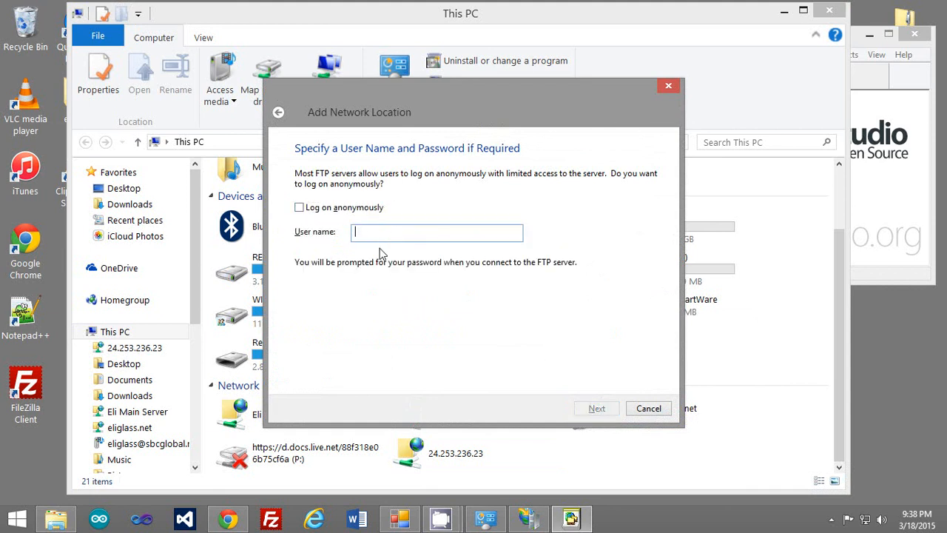
pyautogui.write('eli')
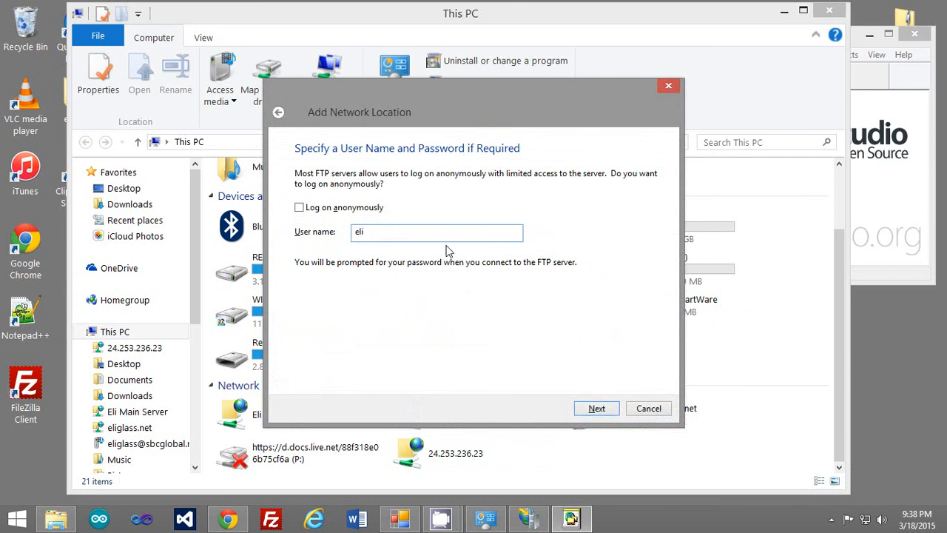
pyautogui.click(614, 409)
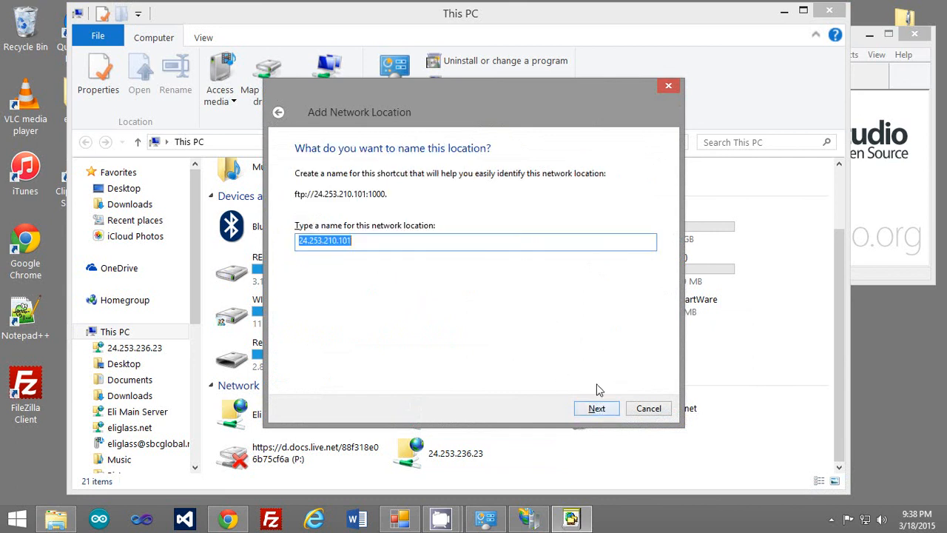
pyautogui.click(602, 411)
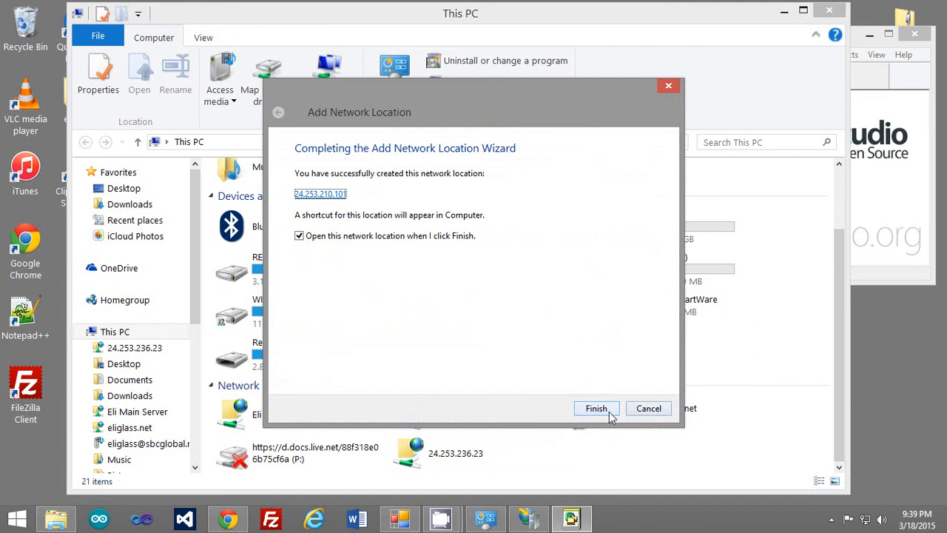
pyautogui.click(608, 412)
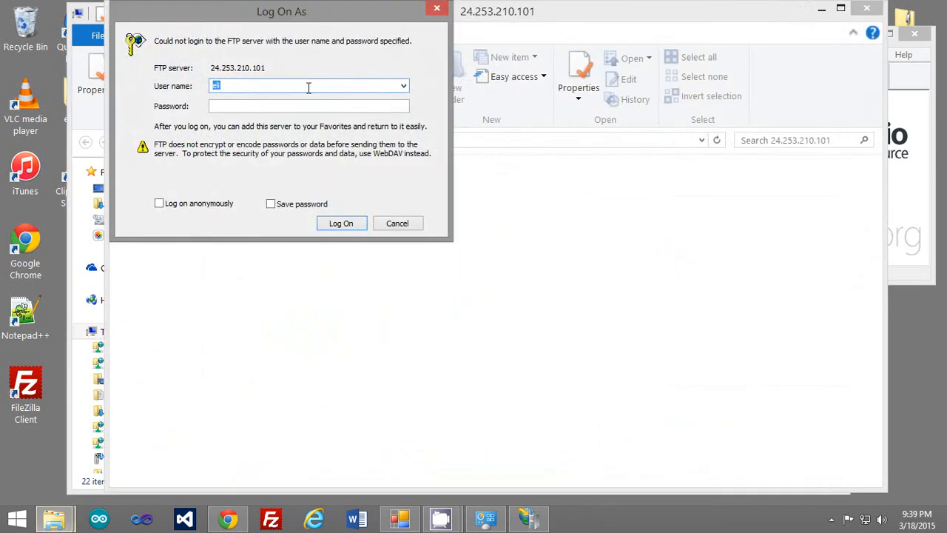
# Enter the password with Save password ticked, log on, and open the portable drive folder.
pyautogui.click(303, 106)
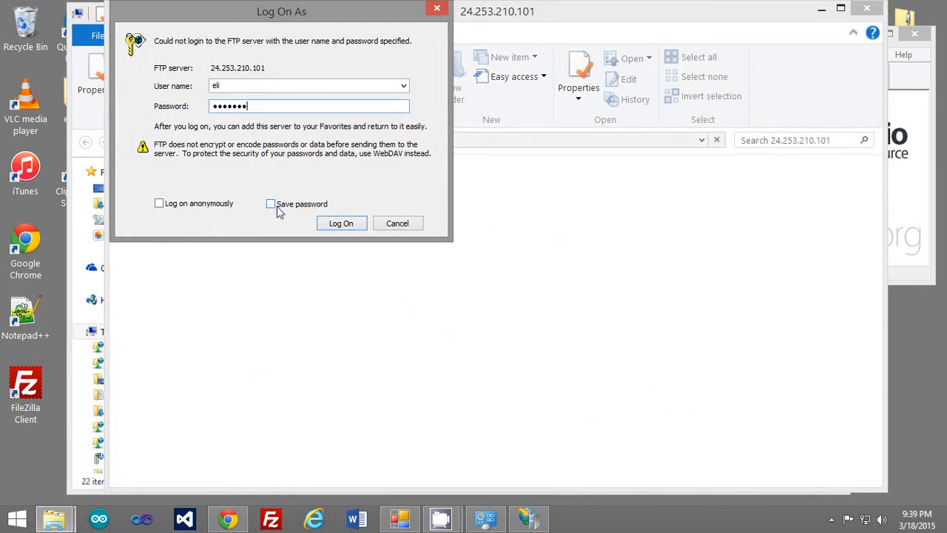
pyautogui.click(278, 206)
pyautogui.click(358, 221)
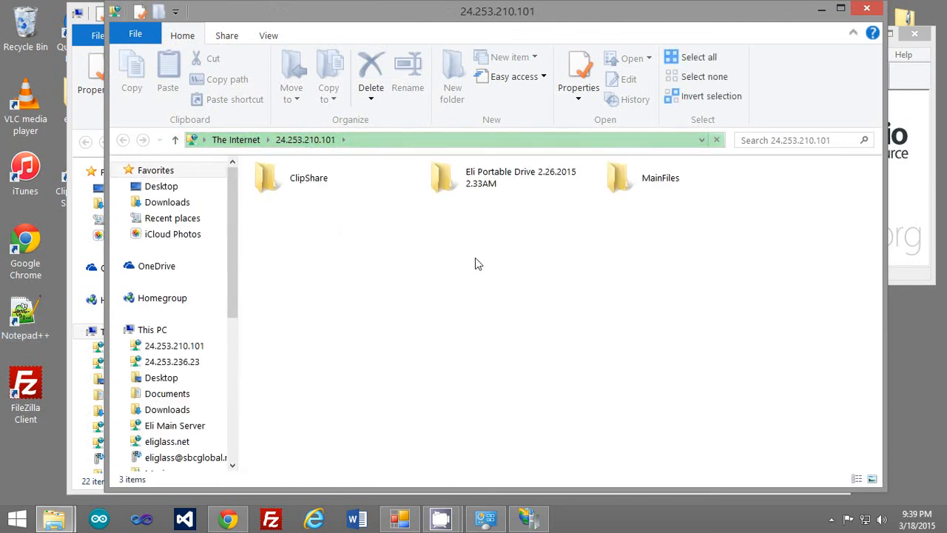
pyautogui.doubleClick(524, 185)
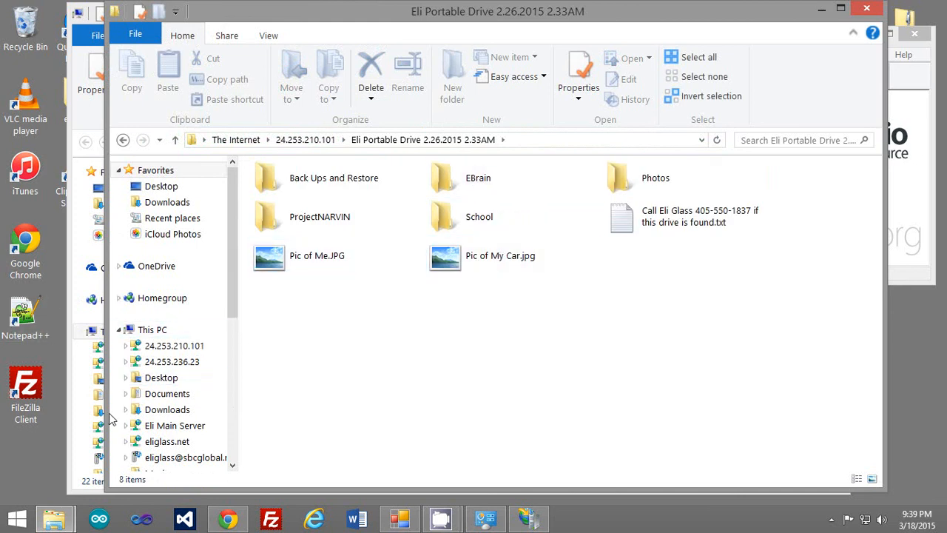
# Copy Pic of My Car.jpg from the FTP folder and paste it onto the desktop.
pyautogui.click(477, 268)
pyautogui.rightClick(479, 266)
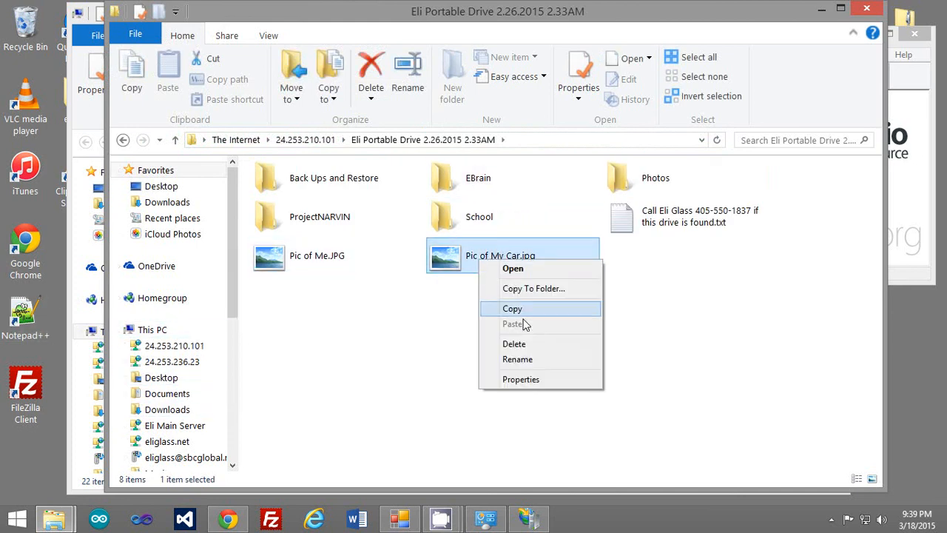
pyautogui.click(529, 308)
pyautogui.click(17, 452)
pyautogui.rightClick(17, 453)
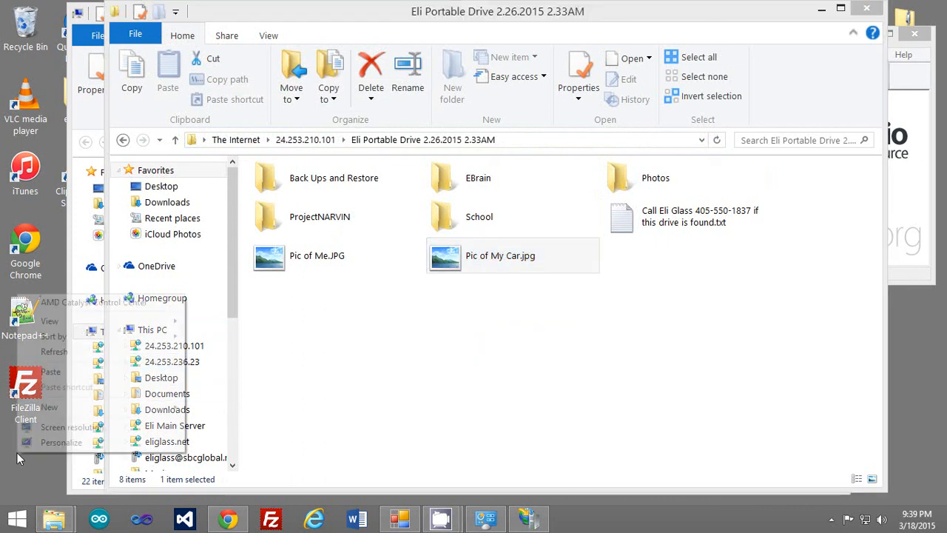
pyautogui.click(50, 372)
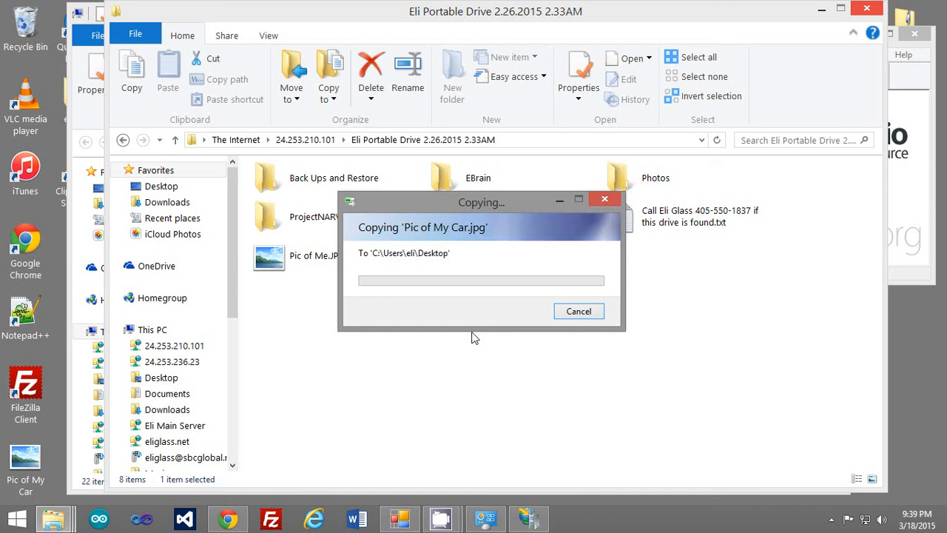
# Move the Copying progress dialog to the lower left and bring the This PC window forward.
pyautogui.moveTo(476, 202); pyautogui.dragTo(191, 356)
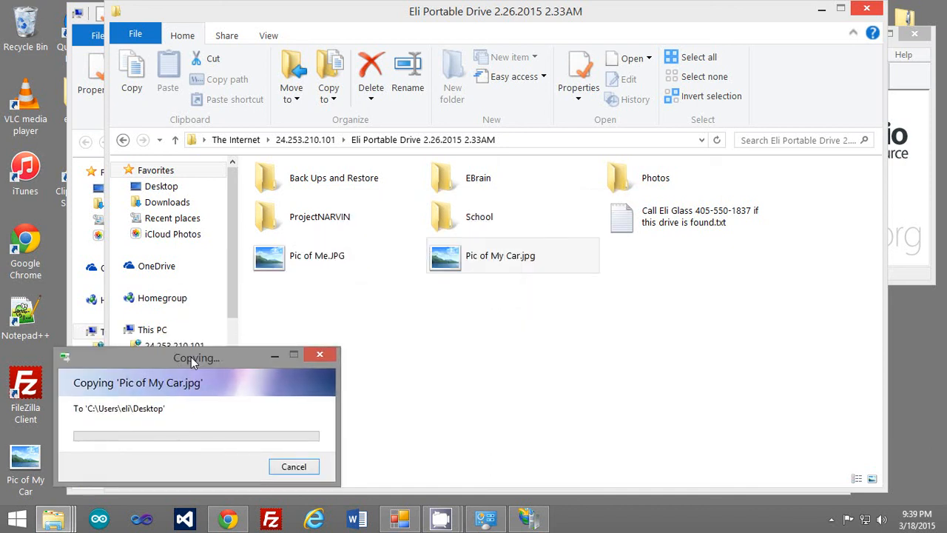
pyautogui.click(446, 298)
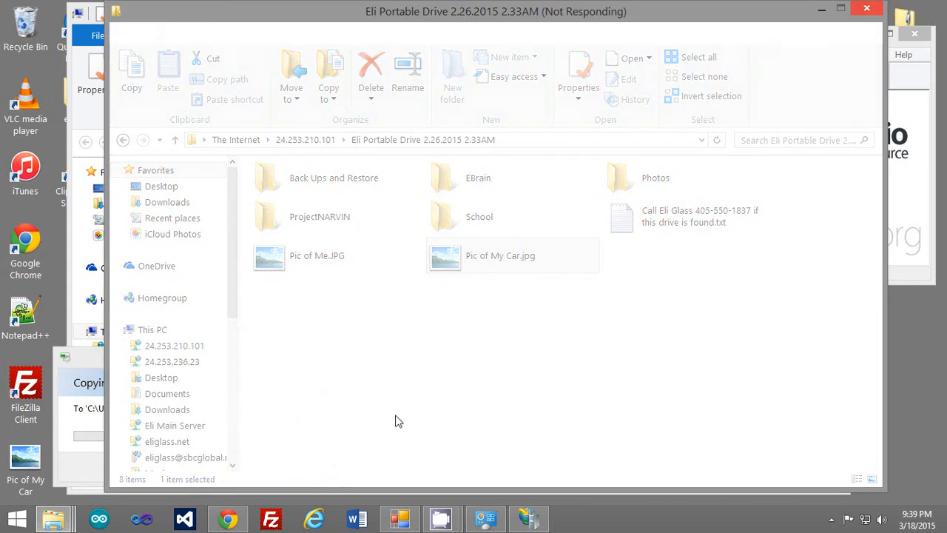
pyautogui.click(92, 357)
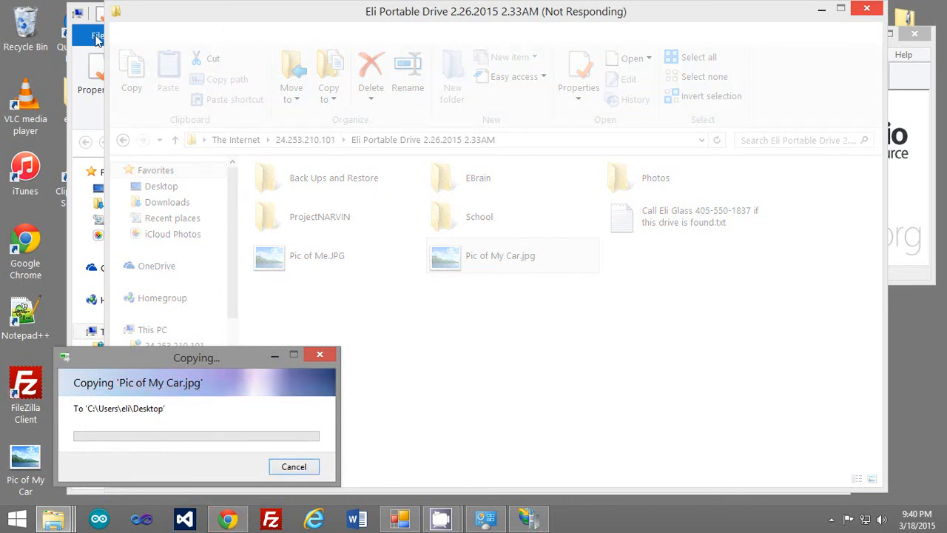
pyautogui.click(79, 66)
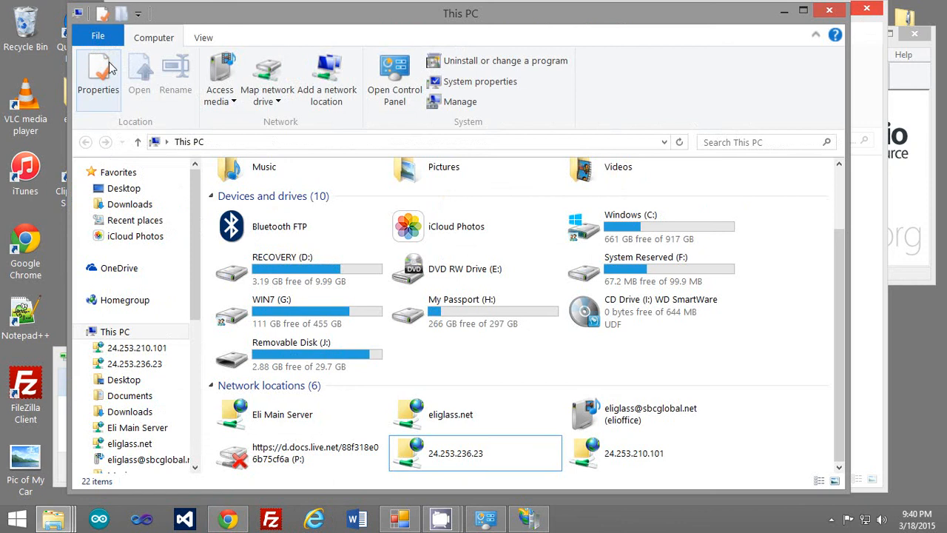
# Close This PC and open a fresh This PC window from the File Explorer jump list.
pyautogui.click(827, 10)
pyautogui.click(477, 356)
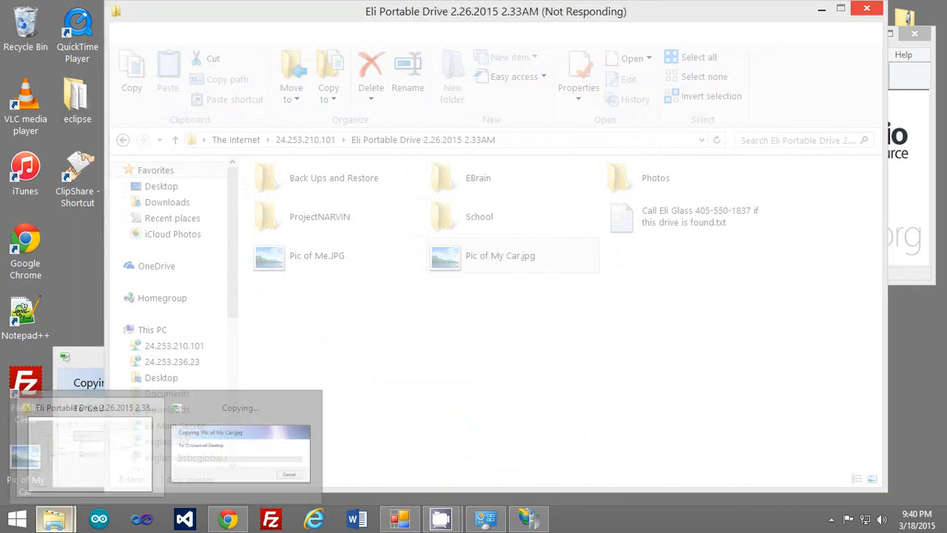
pyautogui.rightClick(67, 520)
pyautogui.click(76, 451)
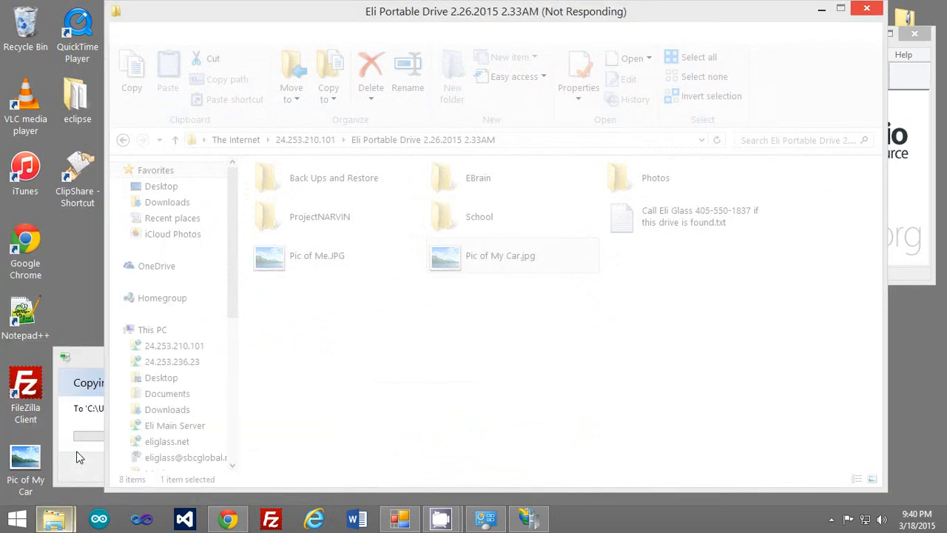
pyautogui.scroll(-2, 632, 400)
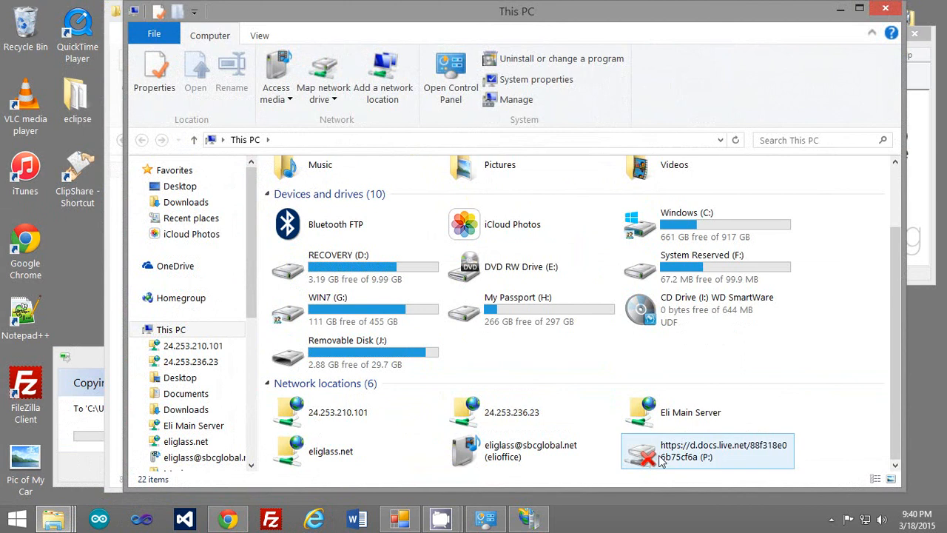
pyautogui.doubleClick(361, 420)
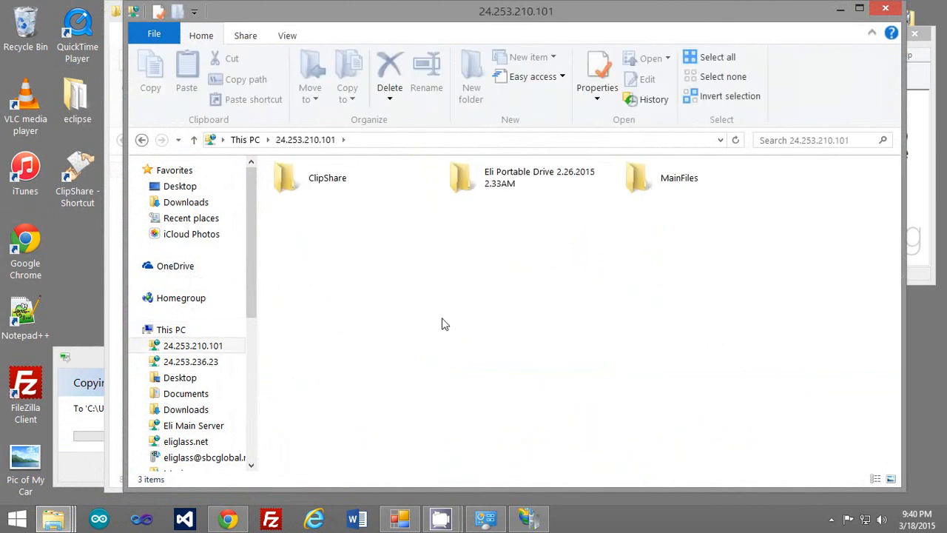
pyautogui.doubleClick(453, 180)
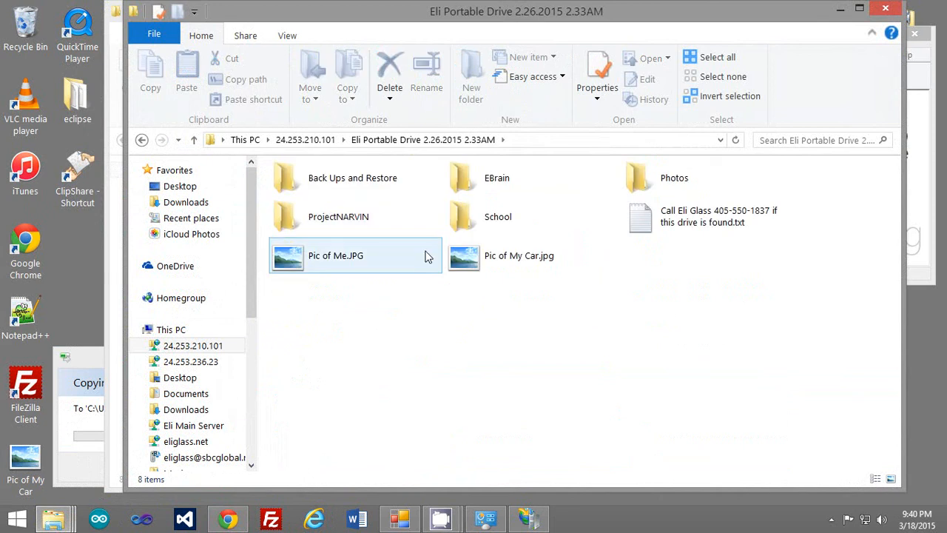